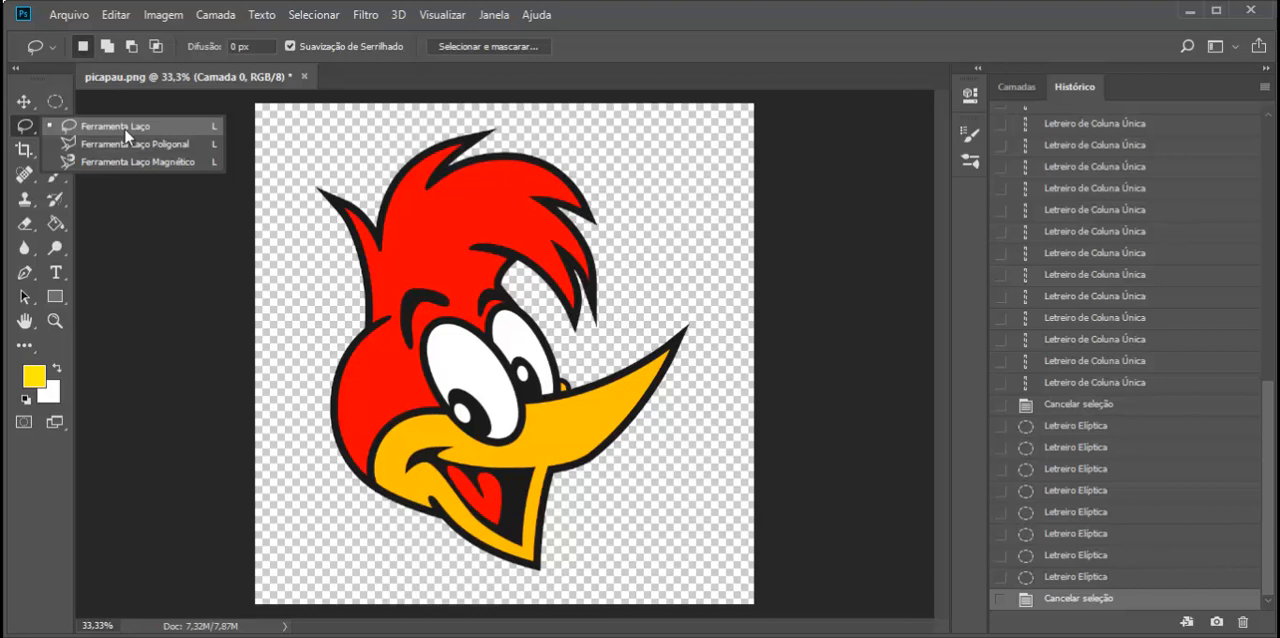
- Activate the Lasso tool and examine the woodpecker's eyes at several magnifications, ending with the whole image fitted to the screen
click(126, 131)
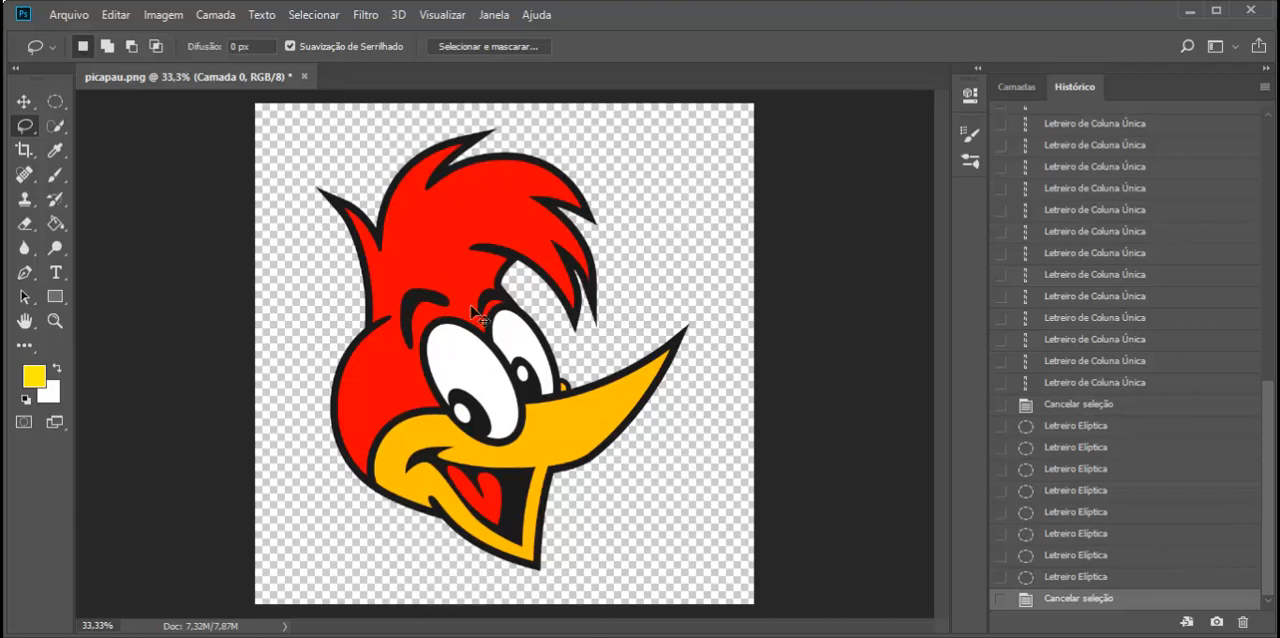
scroll(476, 315, up, 5)
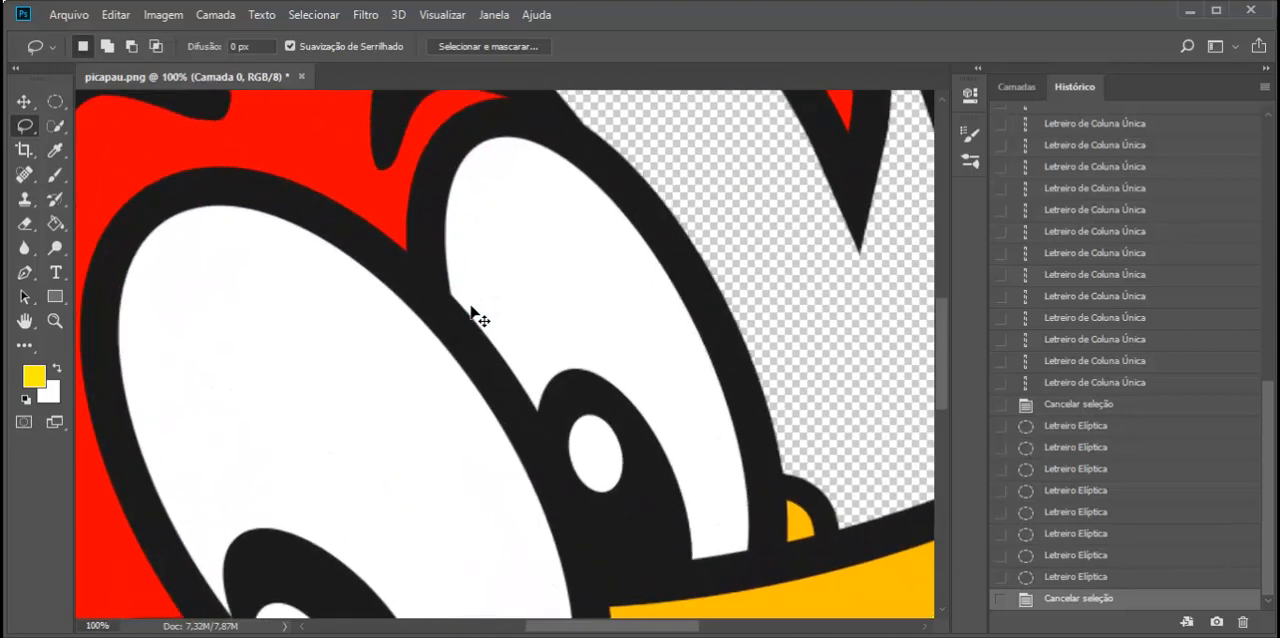
scroll(476, 315, up, 3)
scroll(476, 316, down, 5)
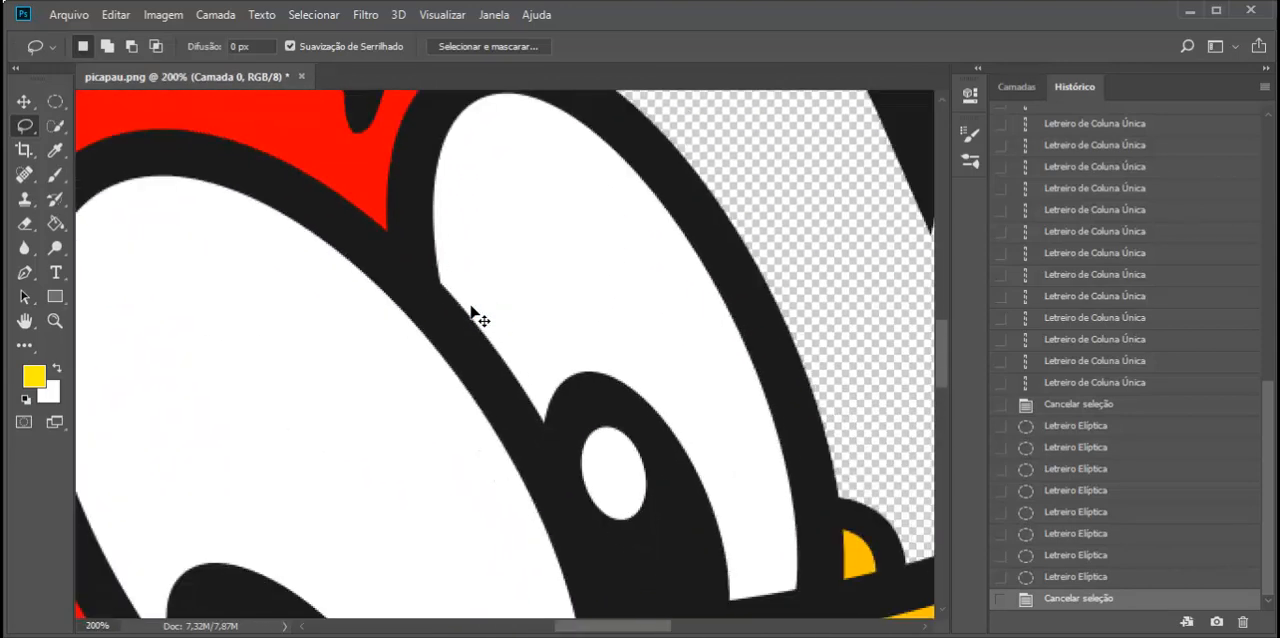
scroll(476, 316, down, 3)
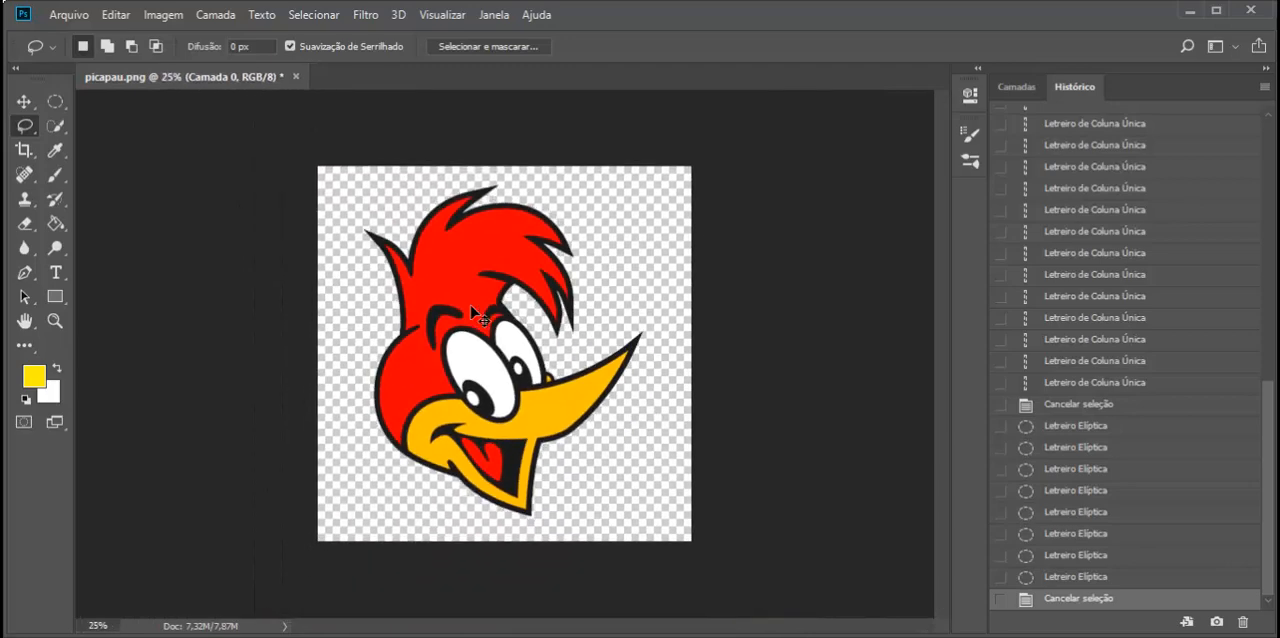
scroll(476, 316, up, 5)
scroll(476, 316, up, 3)
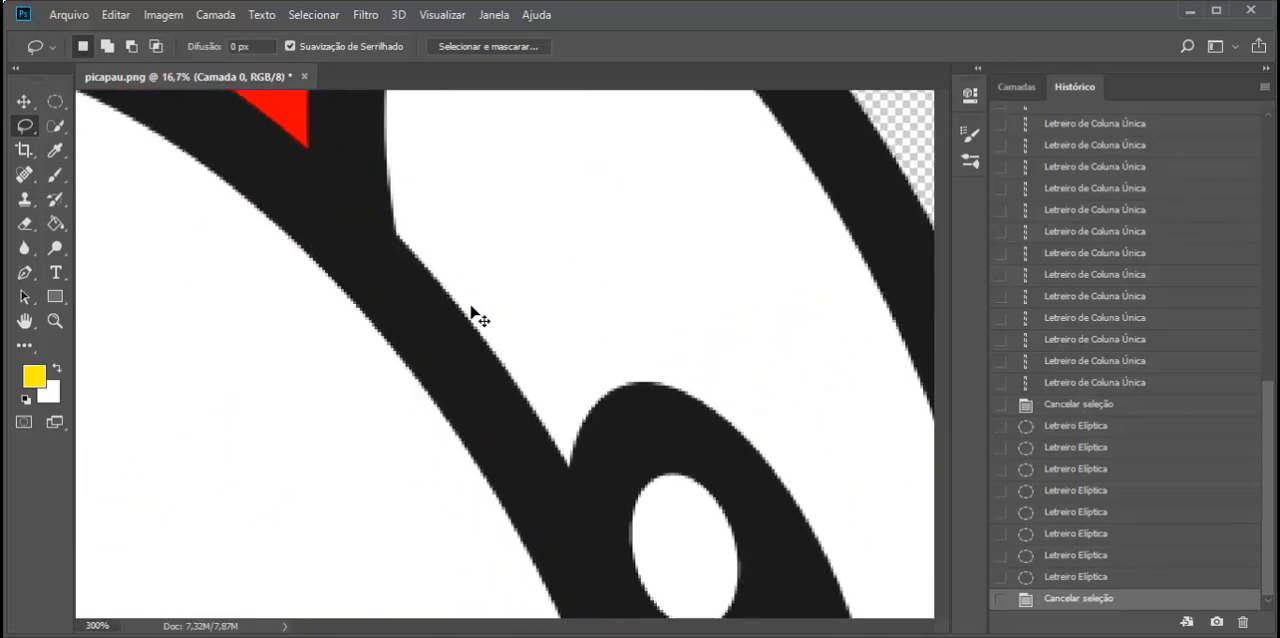
scroll(476, 316, down, 9)
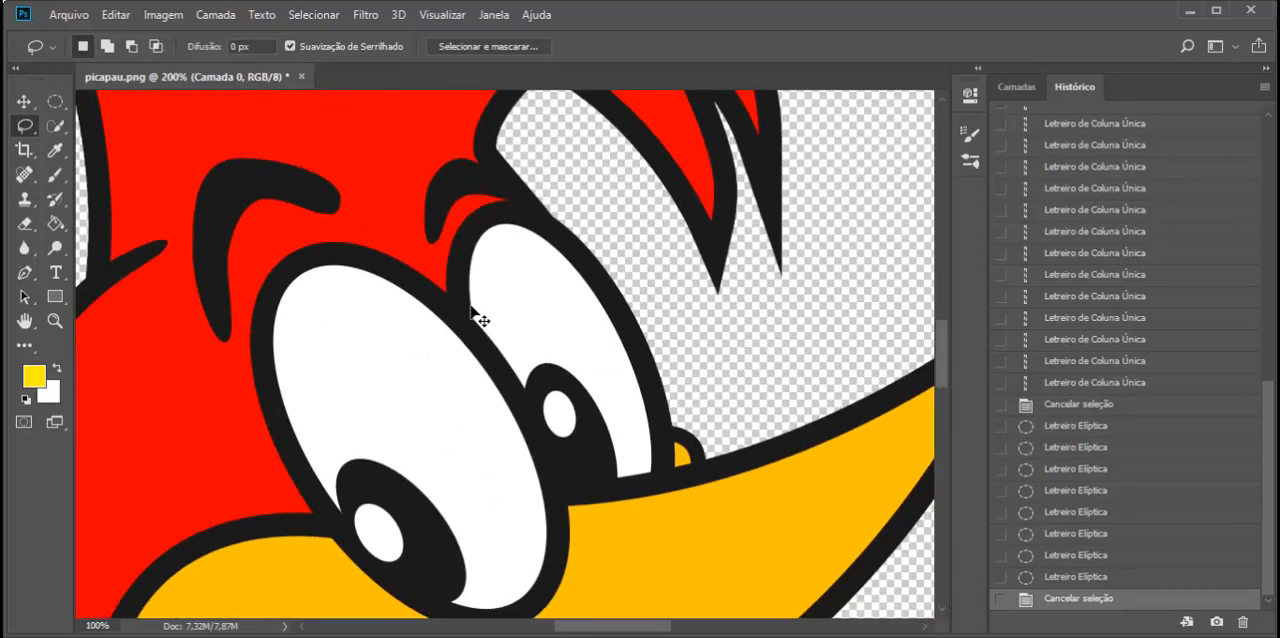
scroll(476, 316, down, 1)
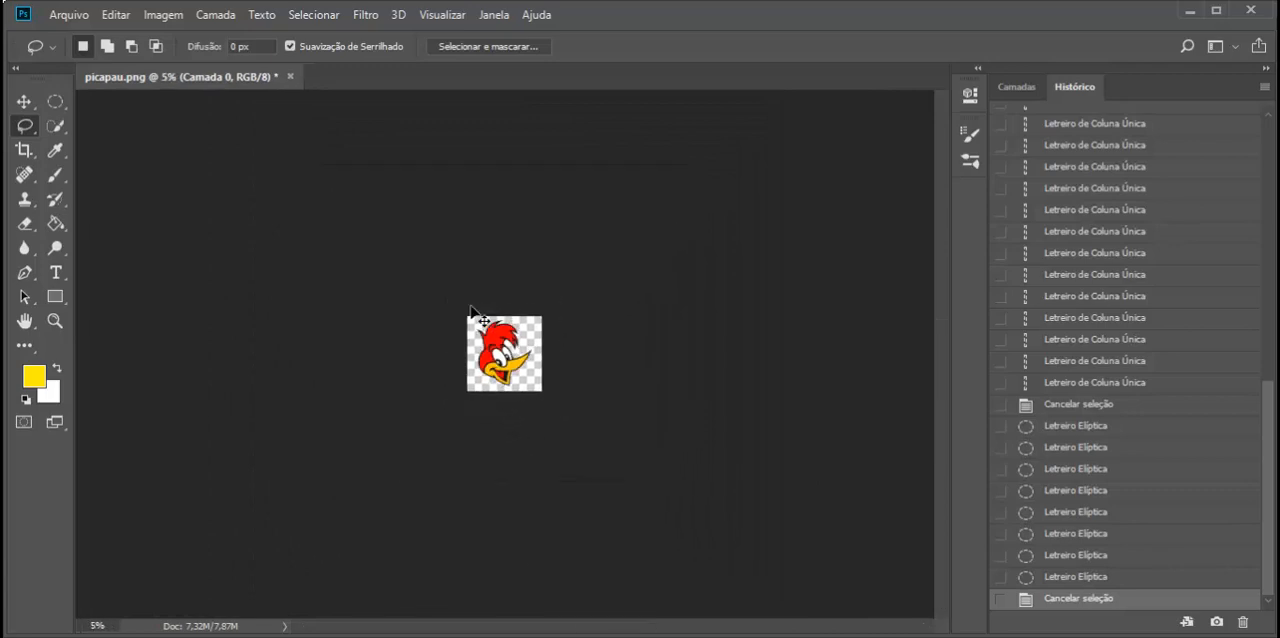
scroll(476, 316, up, 6)
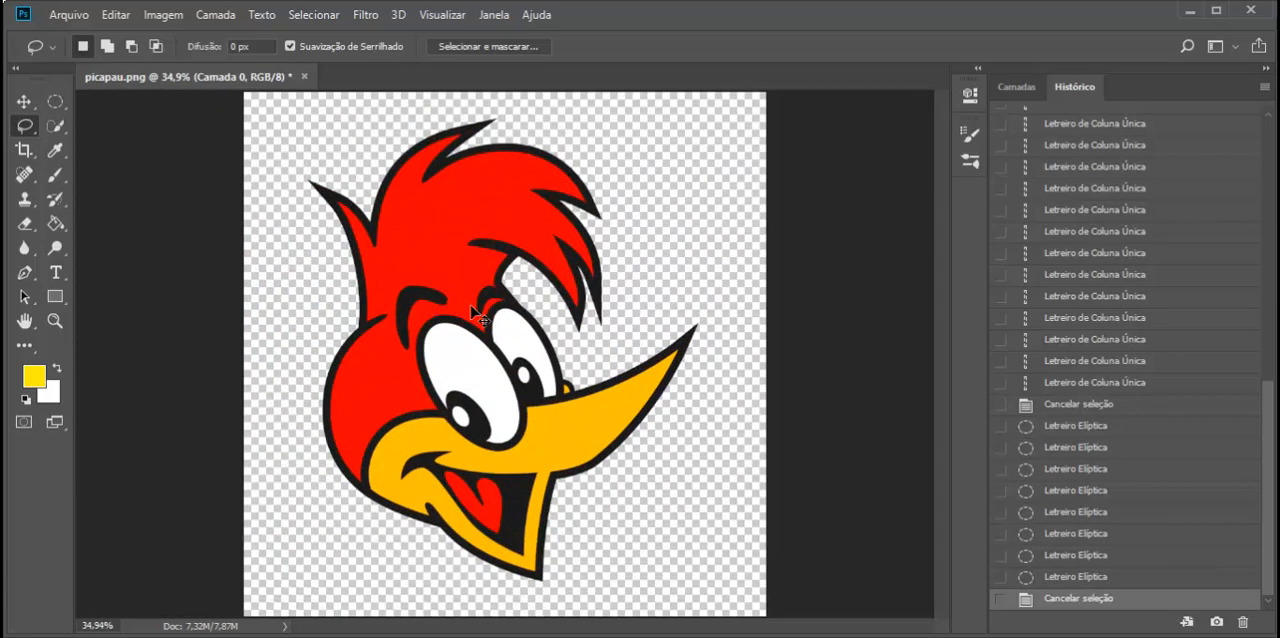
scroll(476, 316, up, 4)
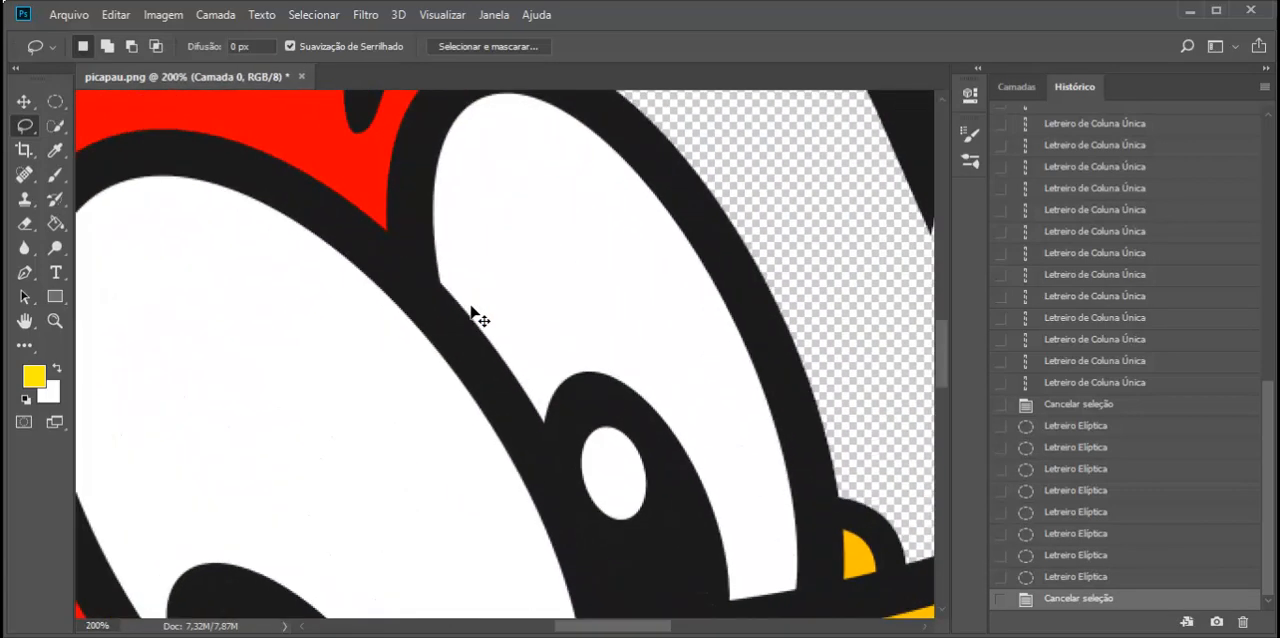
key(ctrl+minus)
key(ctrl+minus)
key(ctrl+minus)
key(ctrl+minus)
key(ctrl+minus)
key(ctrl+0)
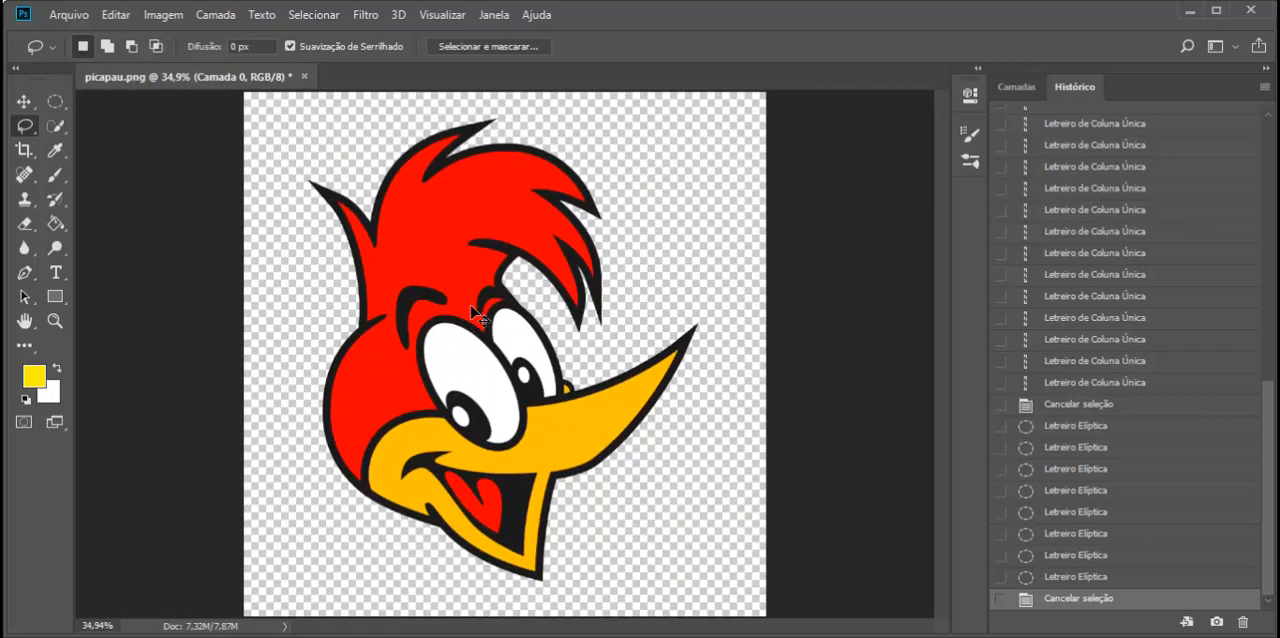
click(443, 15)
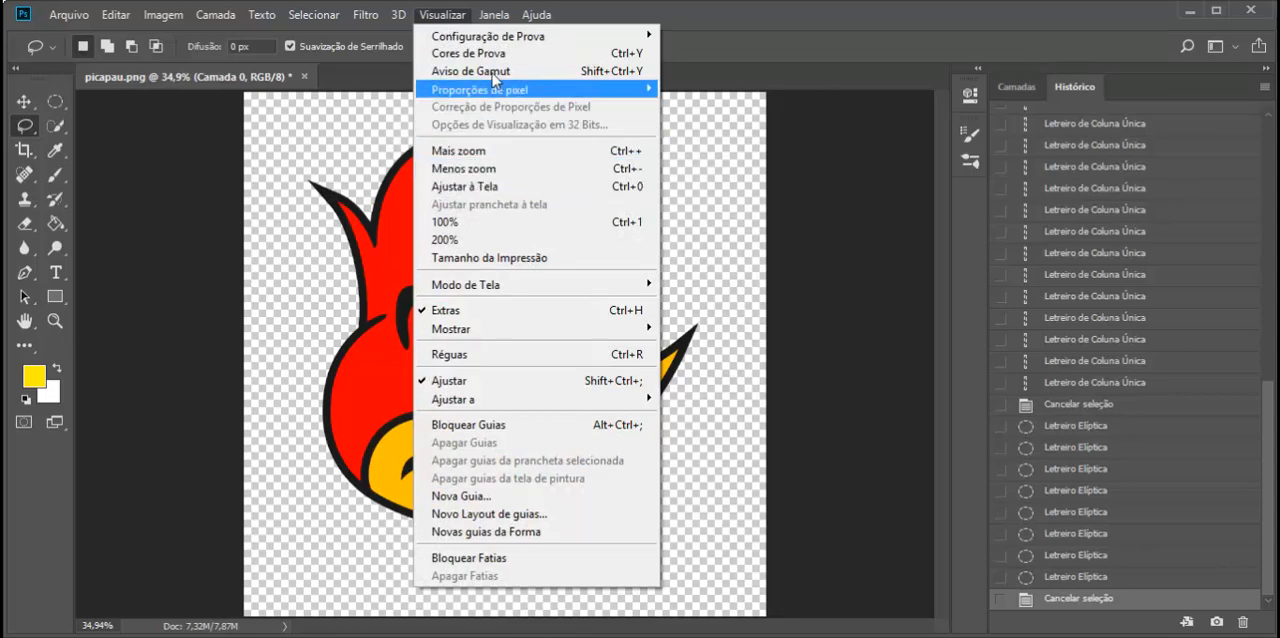
click(440, 15)
click(438, 15)
click(436, 16)
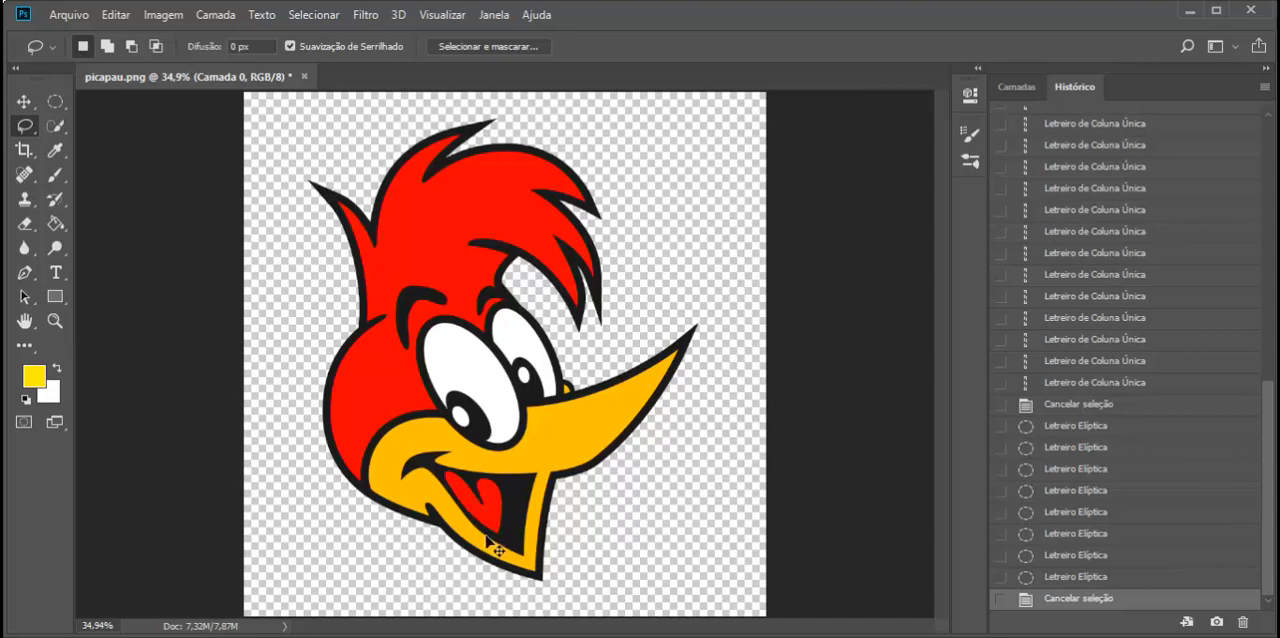
- Magnify the picture to 100% and pan with the Hand tool to the woodpecker's beak and mouth
key(ctrl+plus)
key(ctrl+plus)
key(ctrl+plus)
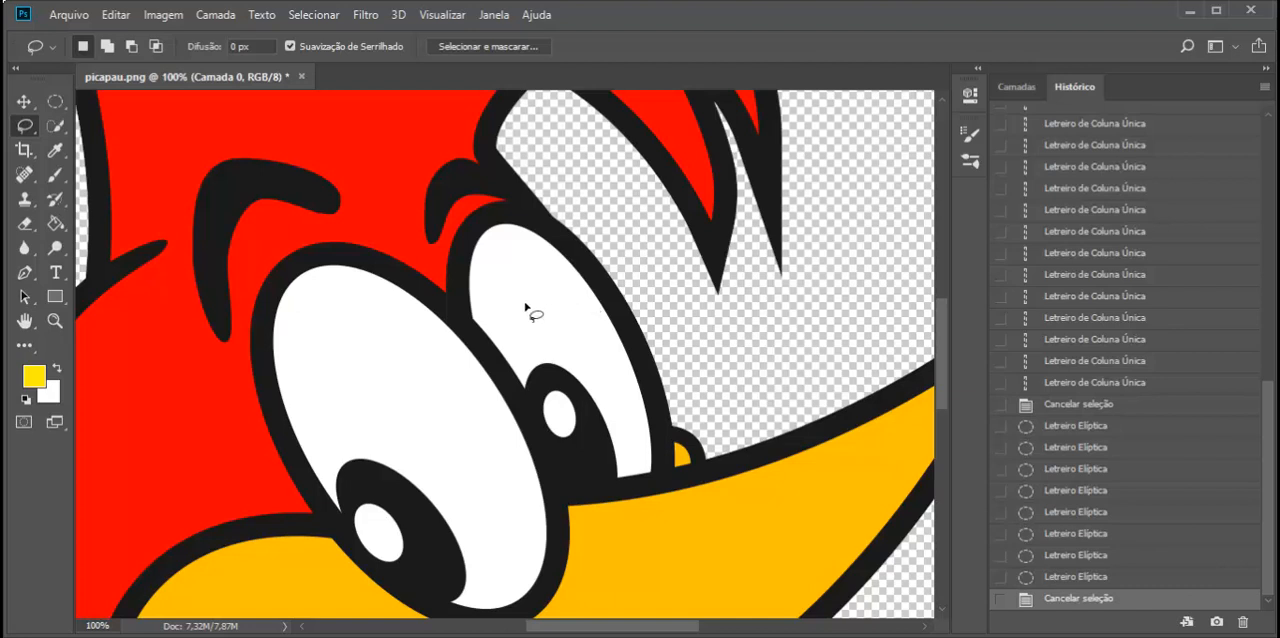
click(26, 322)
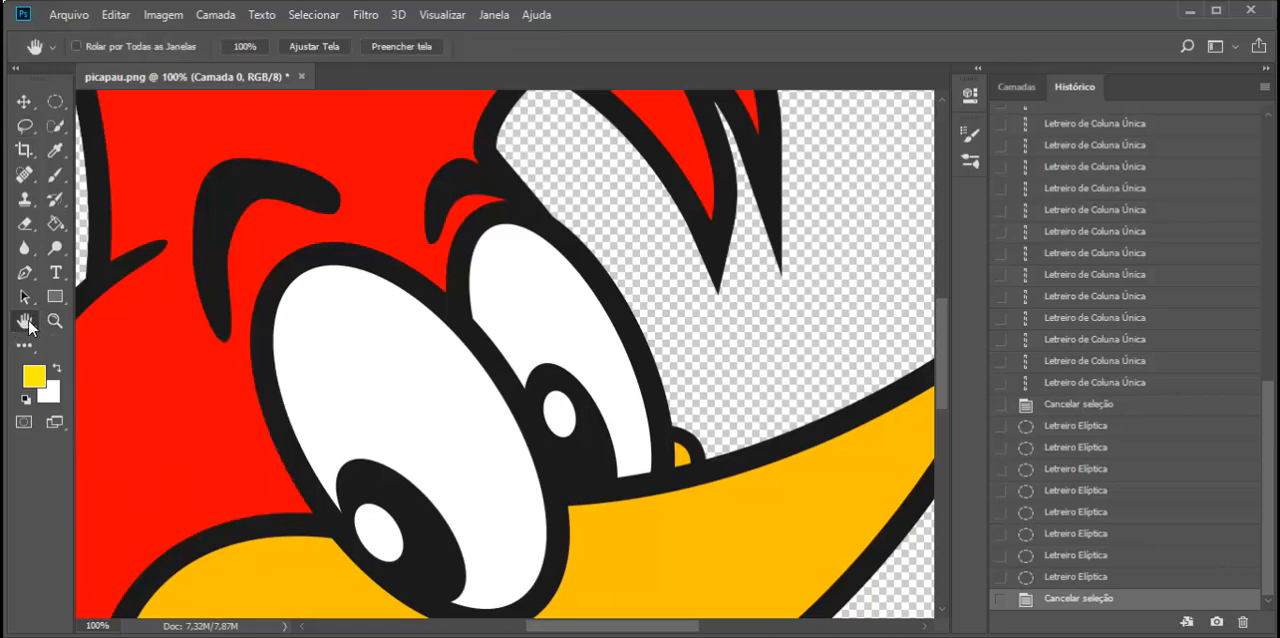
drag(334, 337, 409, 258)
drag(416, 385, 449, 200)
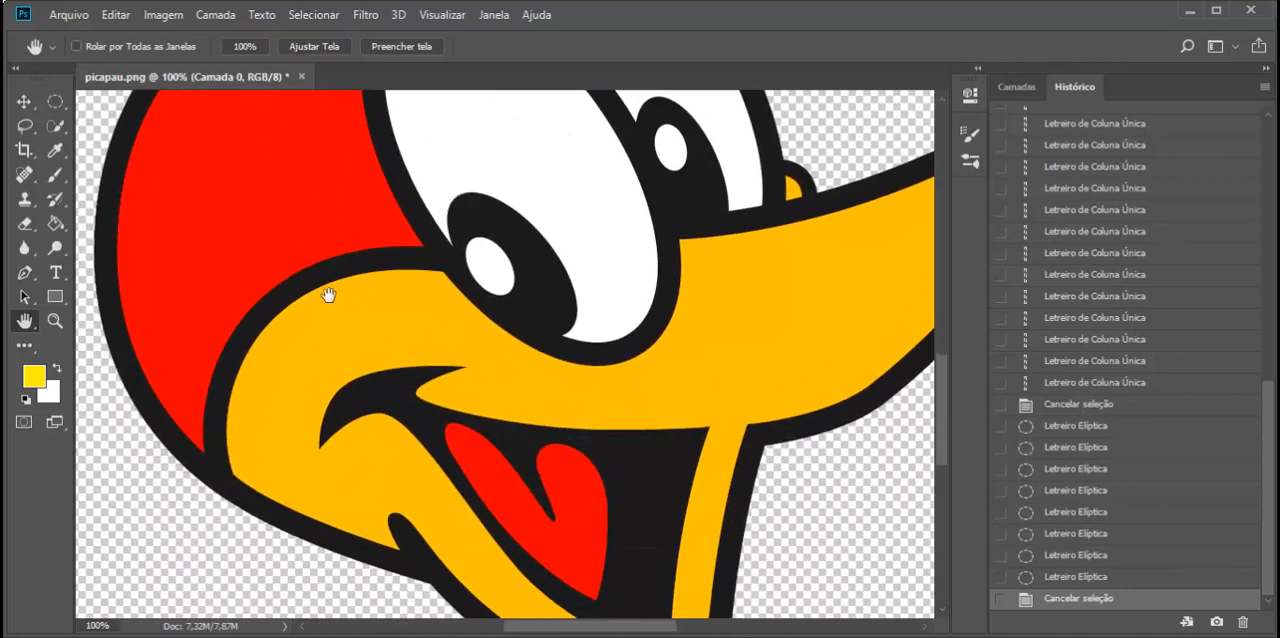
- Trace a freehand Lasso selection around the outline of the red tongue at 200% zoom, and deselect it
click(26, 130)
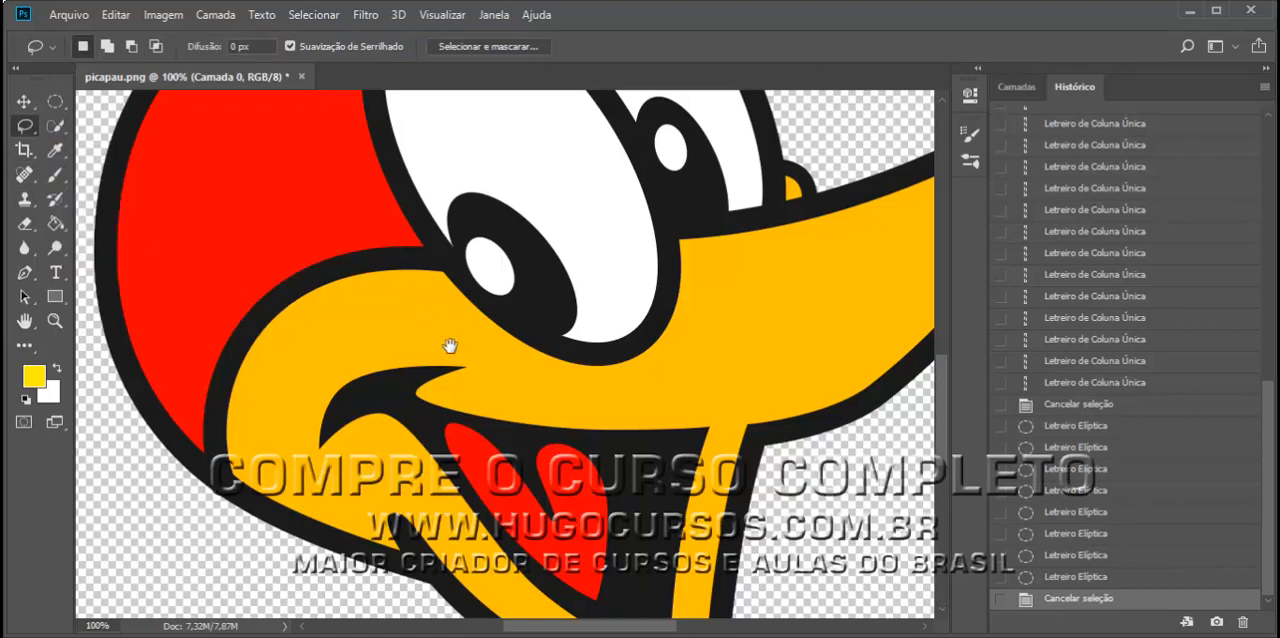
drag(529, 391, 455, 366)
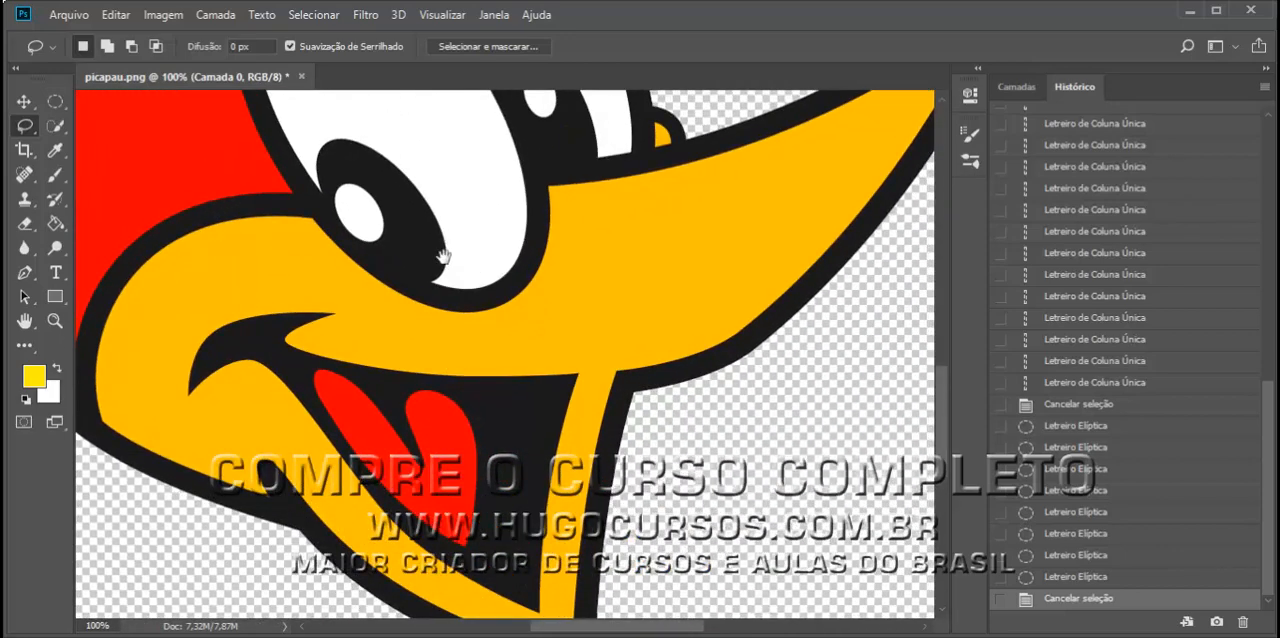
drag(443, 257, 631, 278)
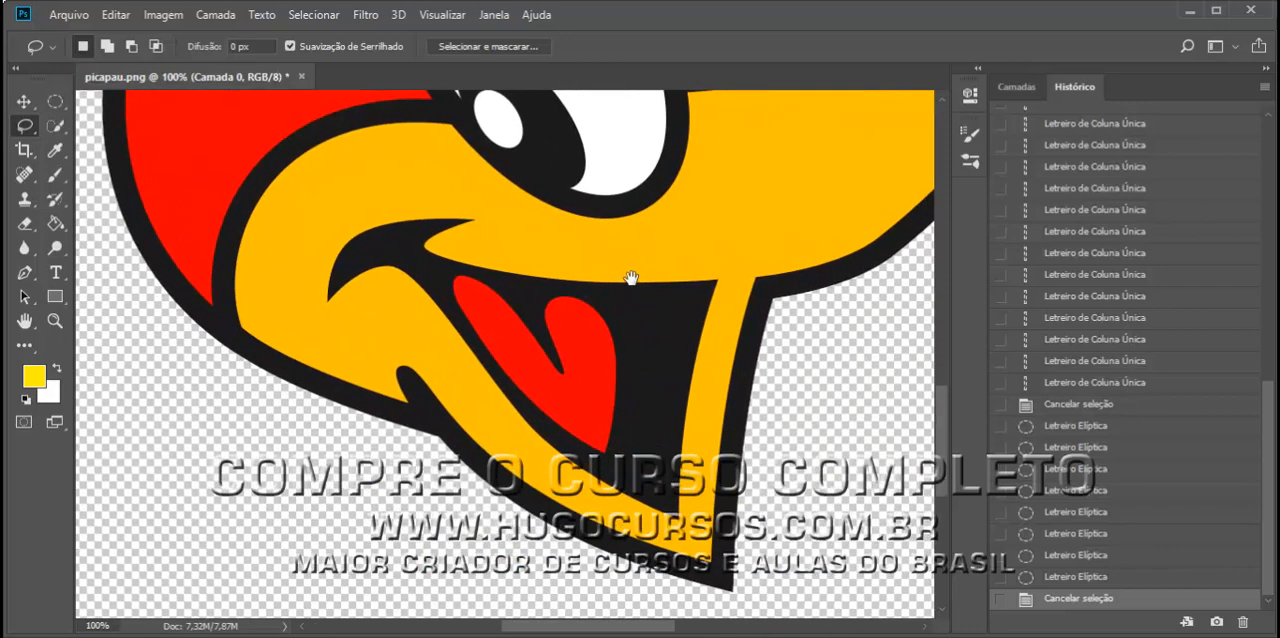
key(ctrl+plus)
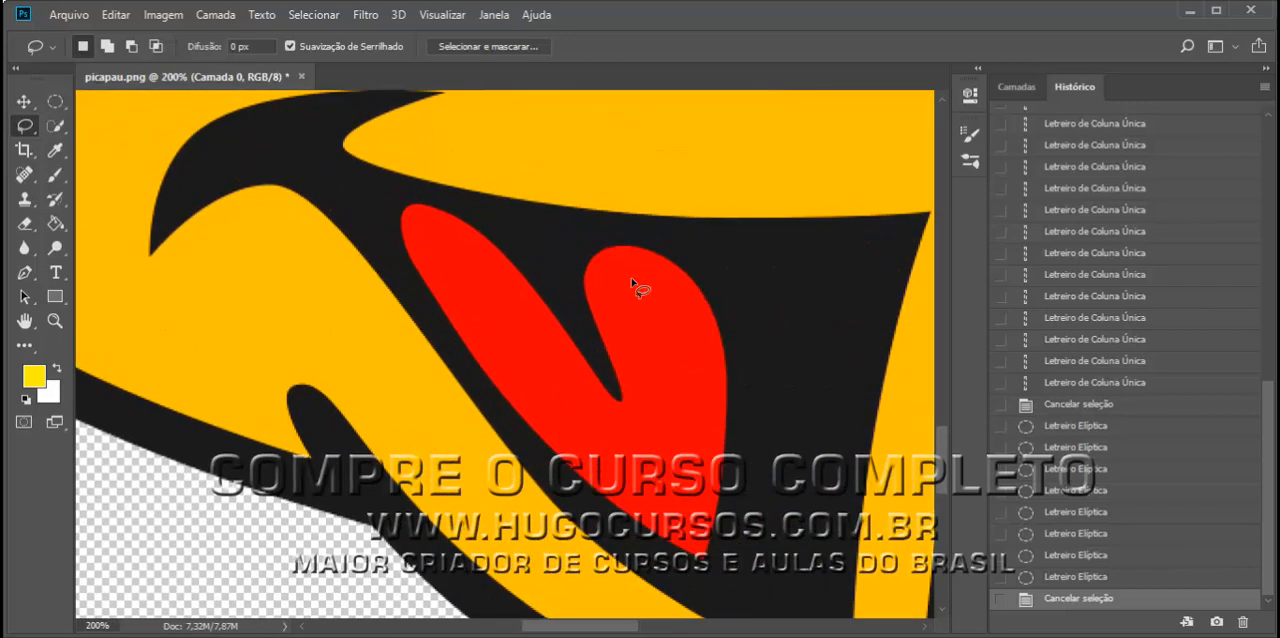
mouse_move(588, 280)
mouse_down()
mouse_move(580, 252)
mouse_move(451, 277)
mouse_move(586, 295)
mouse_move(539, 232)
mouse_move(491, 291)
mouse_move(586, 223)
mouse_move(509, 263)
mouse_move(512, 277)
mouse_up()
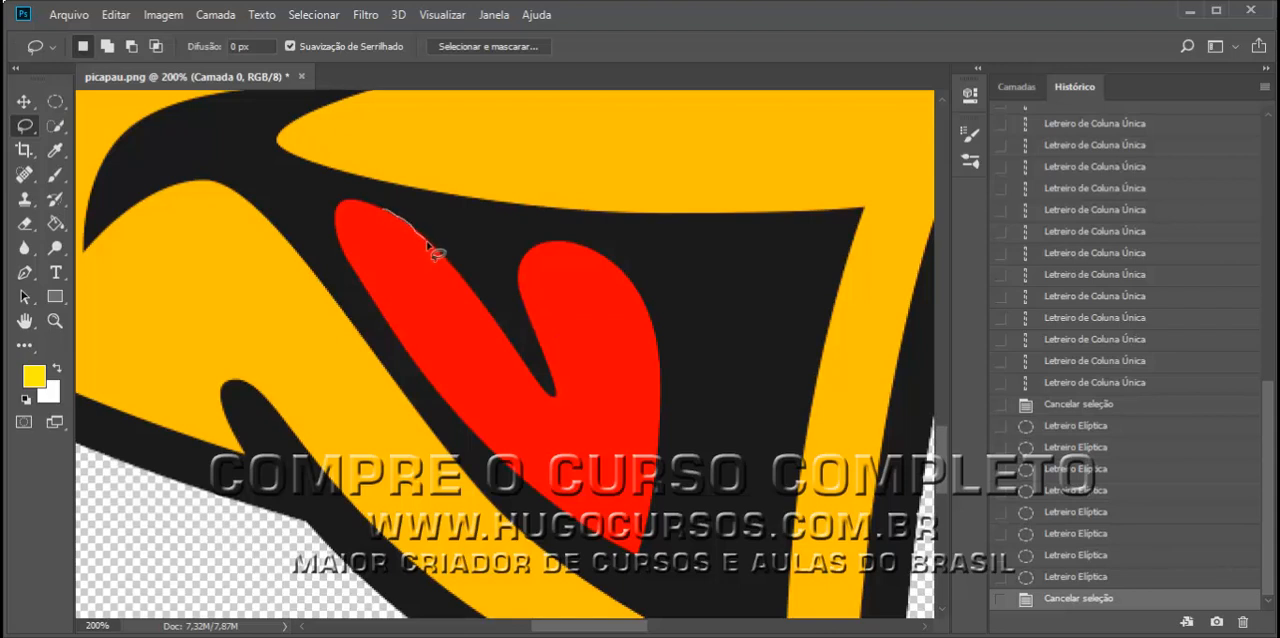
mouse_move(440, 256)
mouse_down()
mouse_move(521, 368)
mouse_move(557, 383)
mouse_move(526, 252)
mouse_move(566, 243)
mouse_move(600, 256)
mouse_move(637, 298)
mouse_up()
mouse_move(651, 343)
mouse_down()
mouse_move(665, 470)
mouse_move(644, 565)
mouse_move(531, 495)
mouse_move(455, 388)
mouse_move(376, 329)
mouse_move(367, 290)
mouse_move(330, 242)
mouse_move(333, 199)
mouse_move(365, 205)
mouse_up()
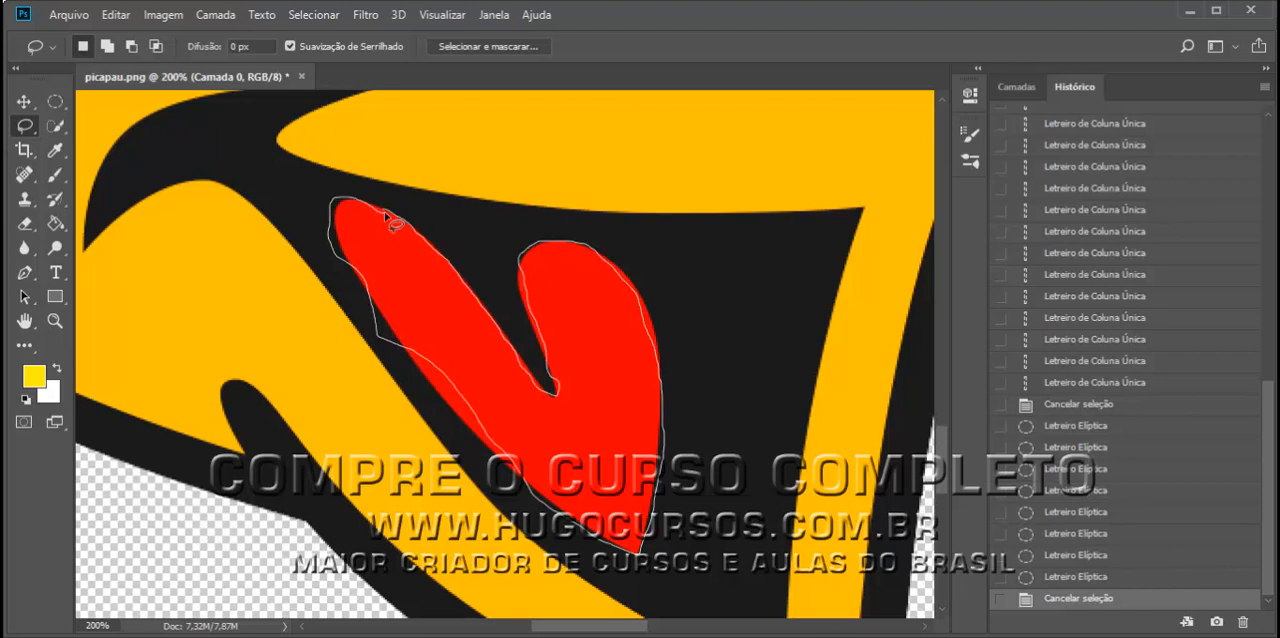
drag(384, 211, 384, 211)
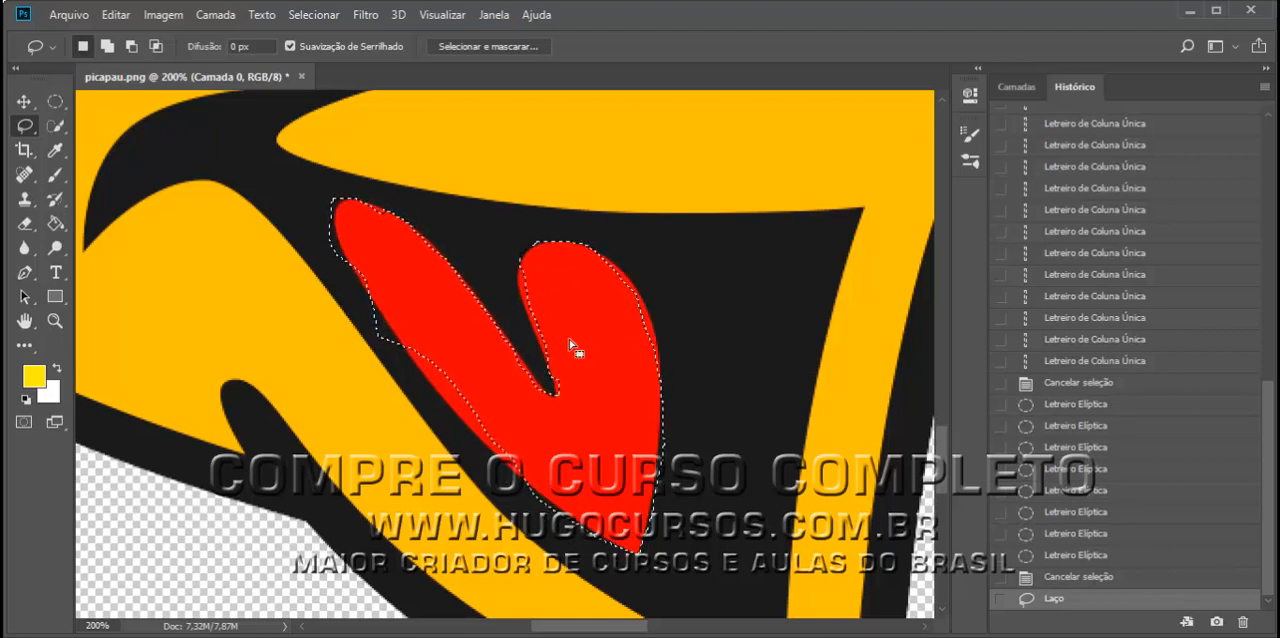
click(680, 351)
- Try rough Lasso selections over the tongue, delete the second selected area, and undo the deletion
mouse_move(523, 196)
mouse_down()
mouse_move(522, 372)
mouse_move(627, 427)
mouse_move(678, 326)
mouse_move(609, 241)
mouse_move(540, 202)
mouse_up()
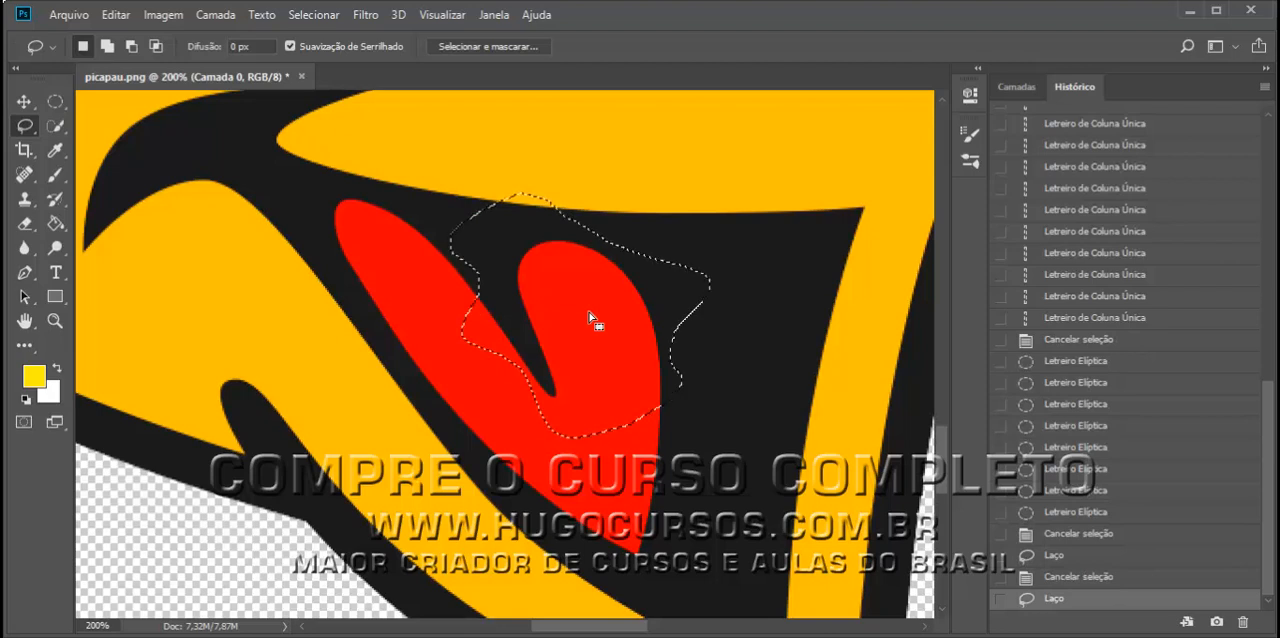
click(590, 318)
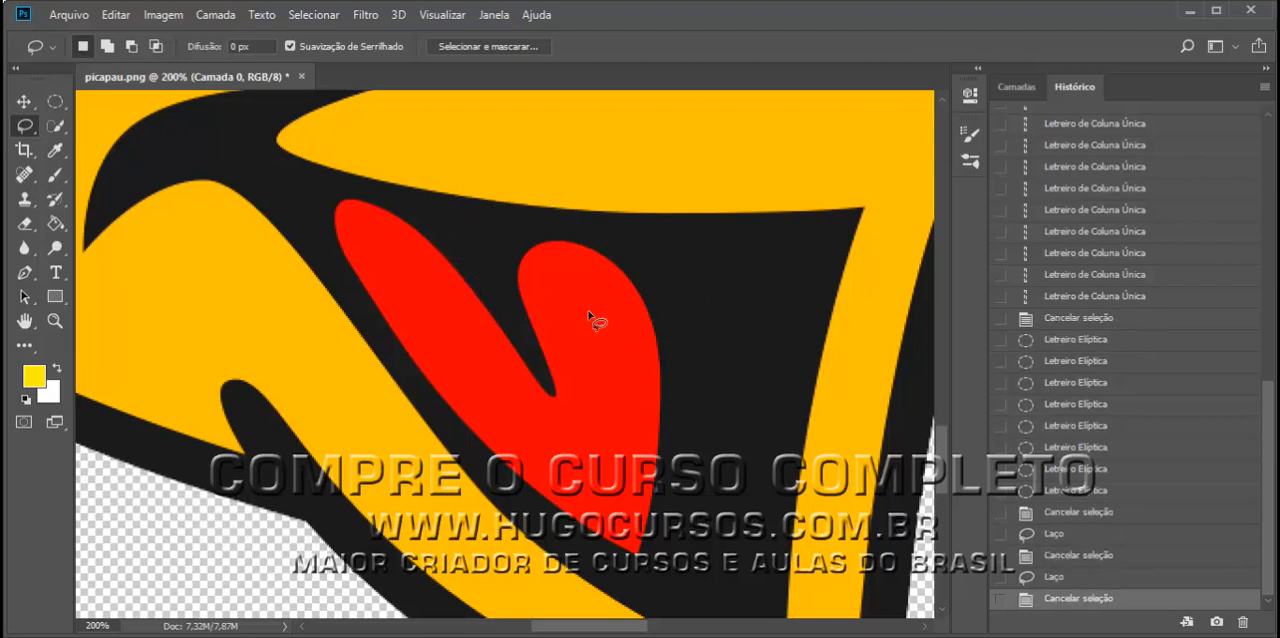
mouse_move(474, 204)
mouse_down()
mouse_move(369, 331)
mouse_move(546, 483)
mouse_move(513, 392)
mouse_move(526, 222)
mouse_move(461, 188)
mouse_move(548, 391)
mouse_up()
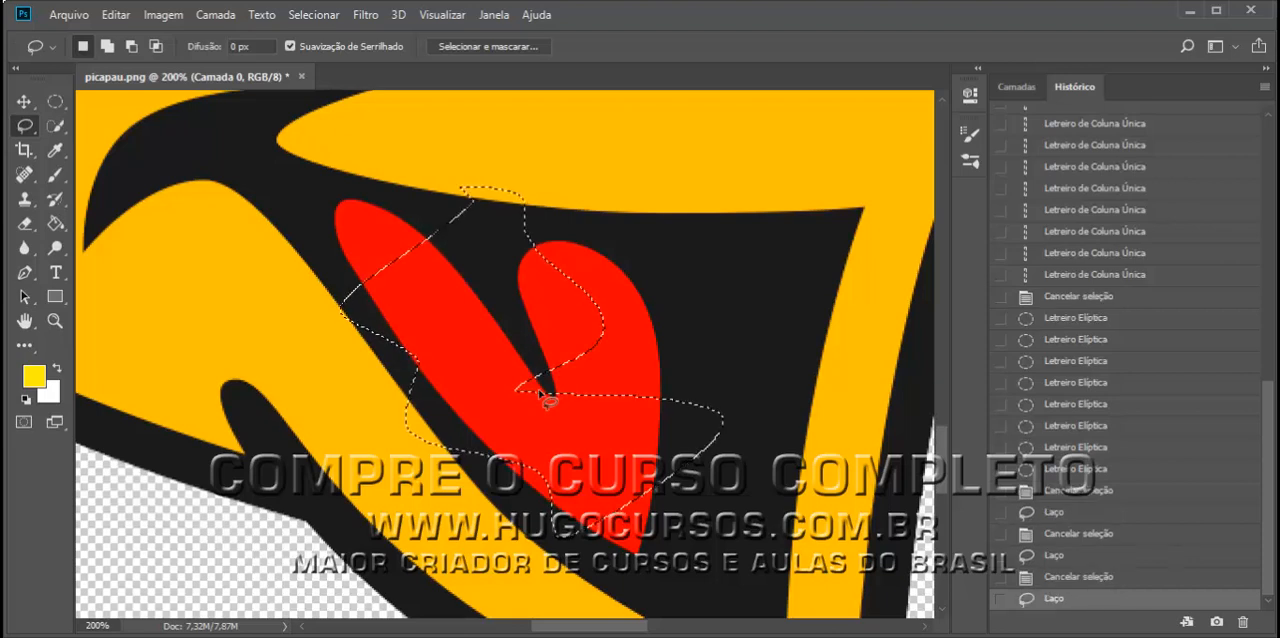
key(Delete)
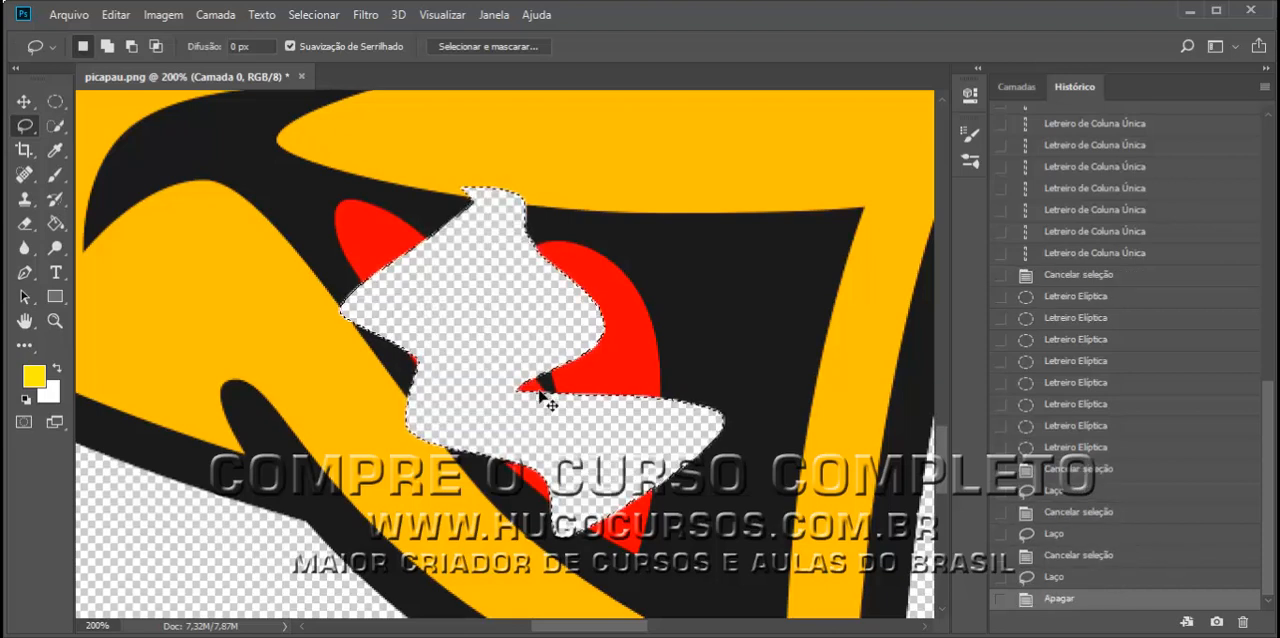
key(ctrl+z)
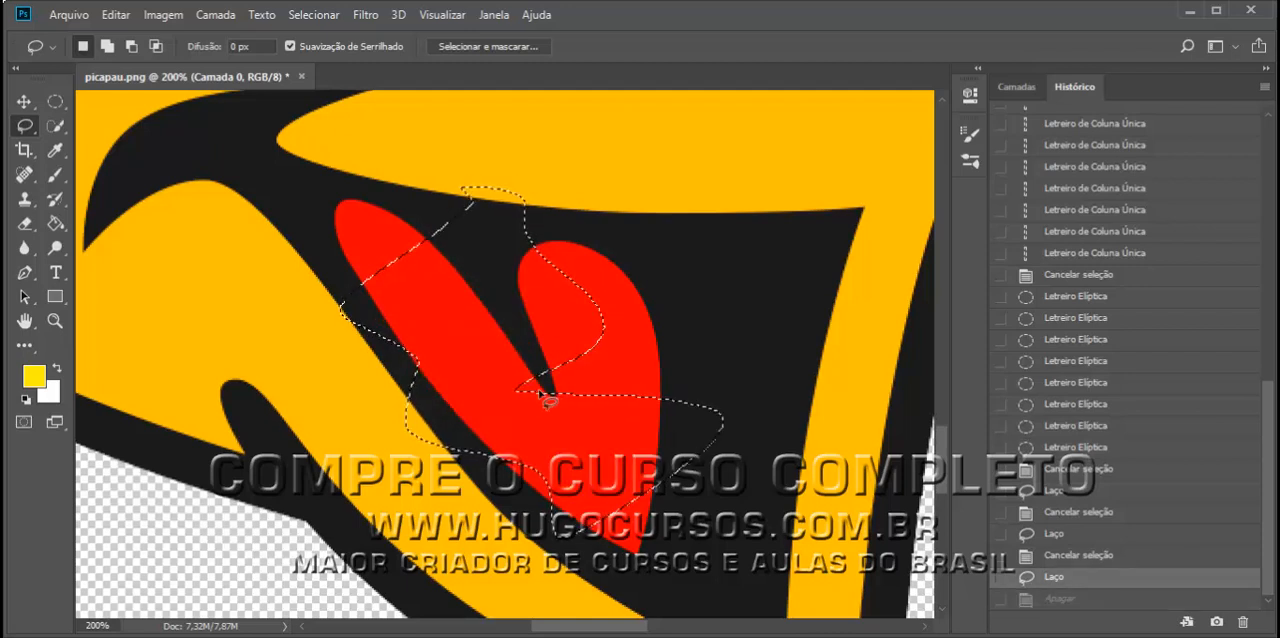
click(544, 396)
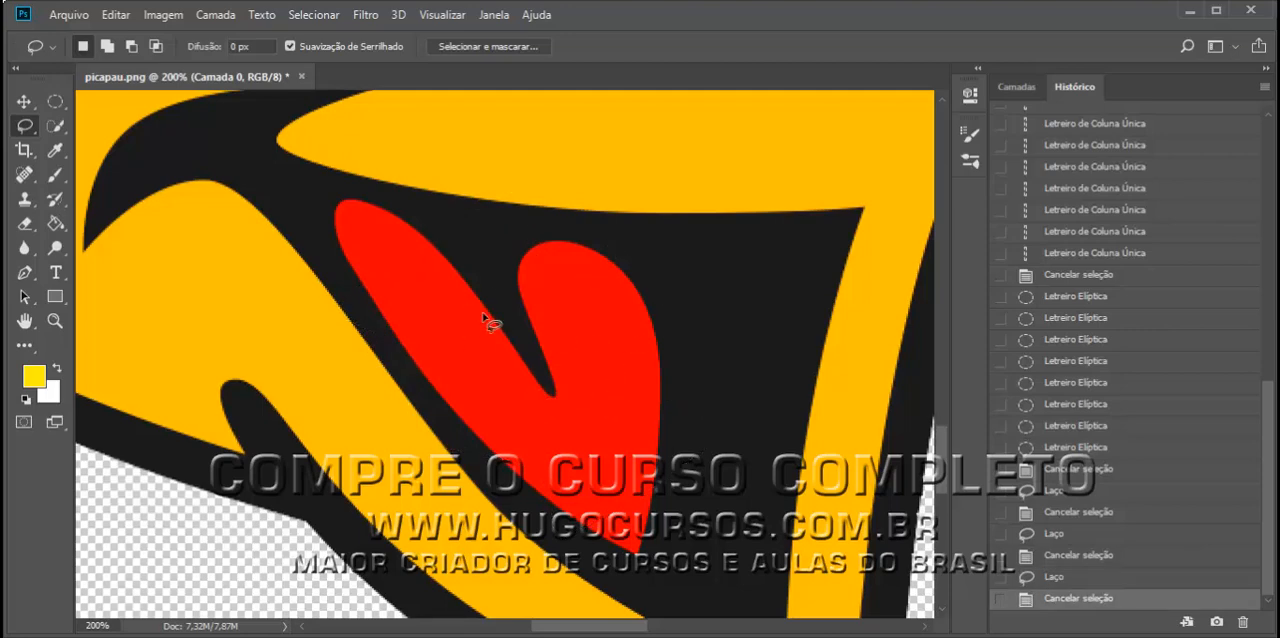
click(117, 16)
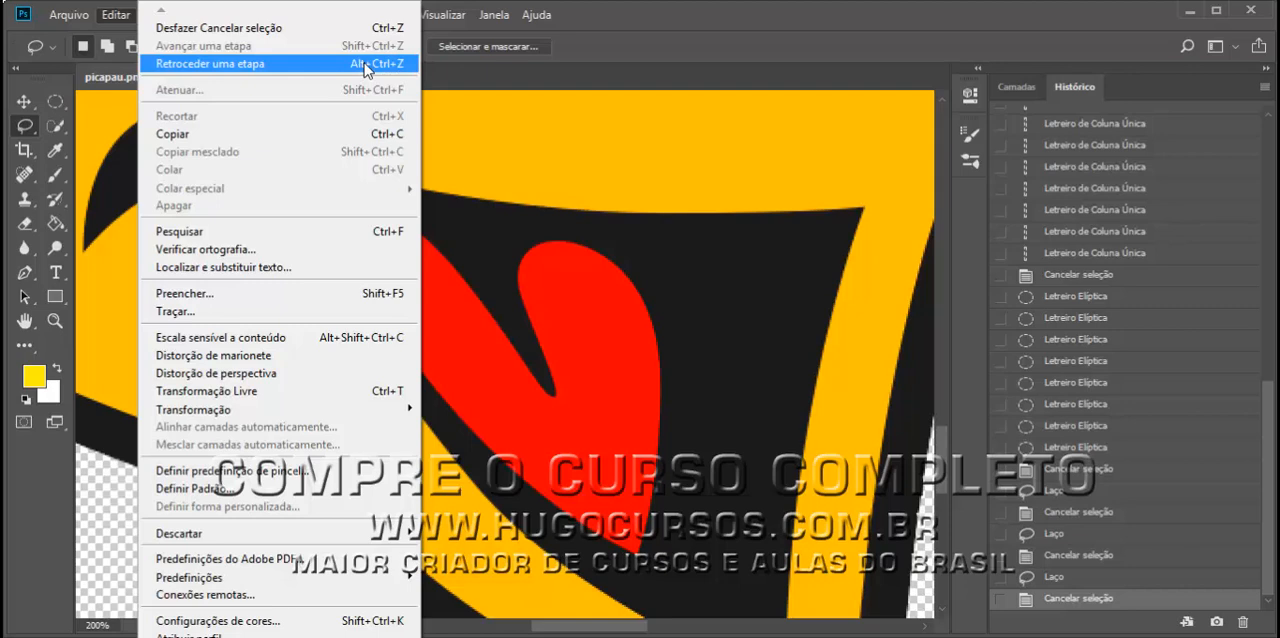
click(606, 61)
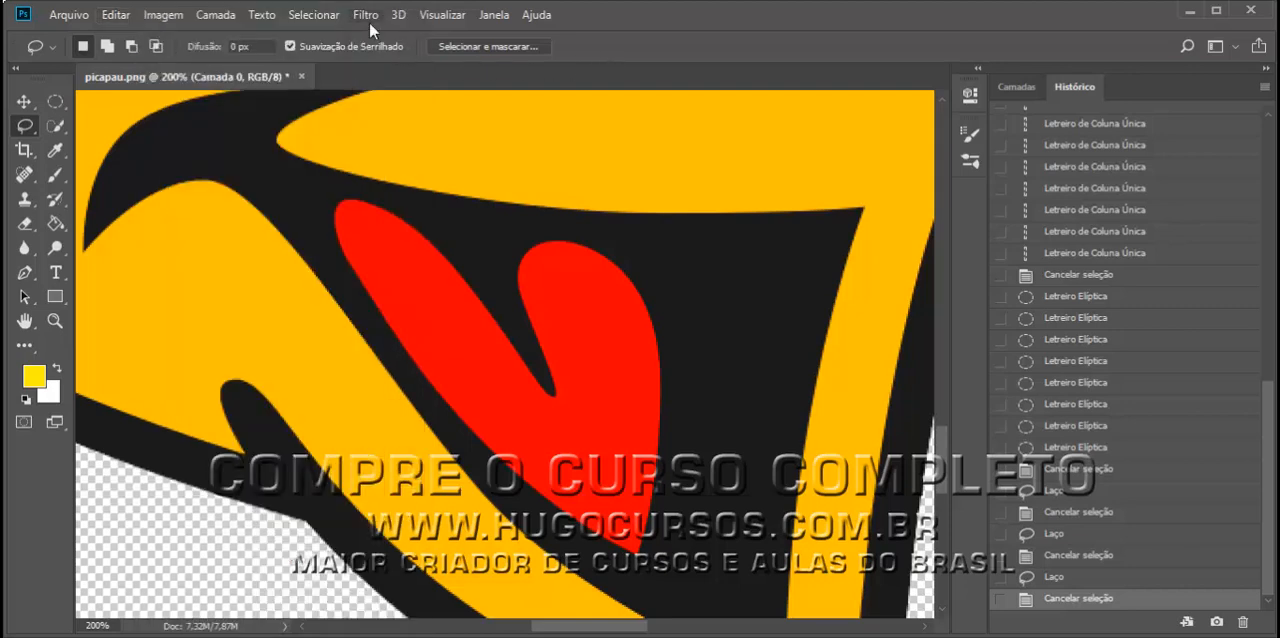
click(302, 15)
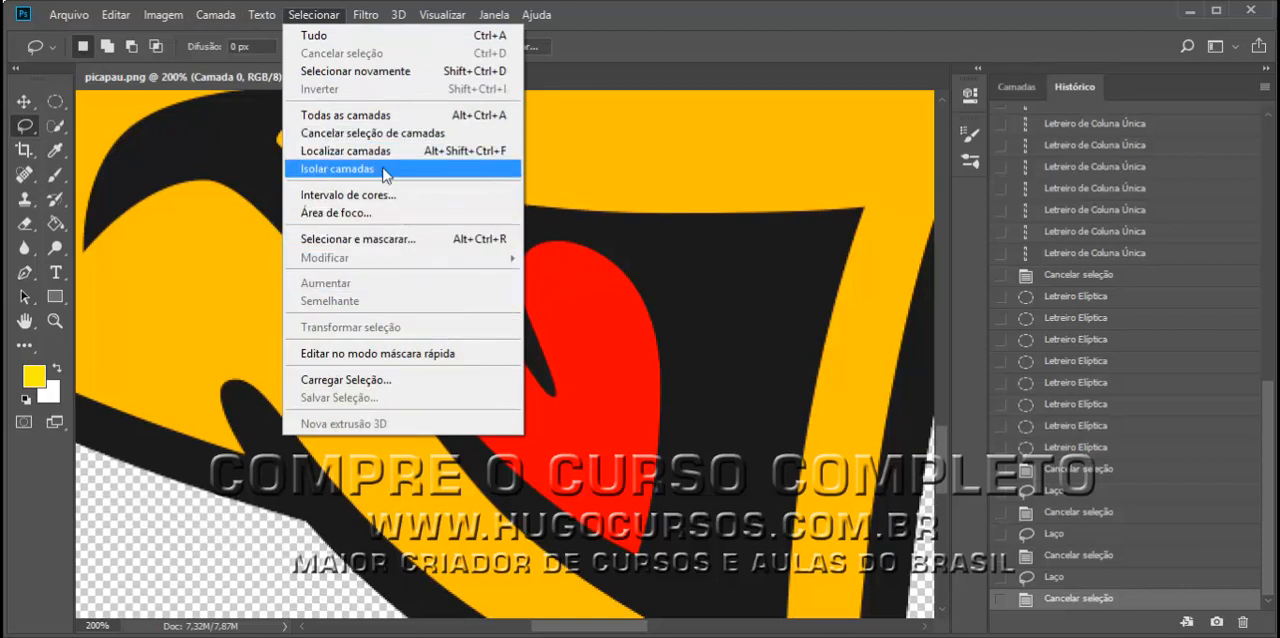
click(633, 187)
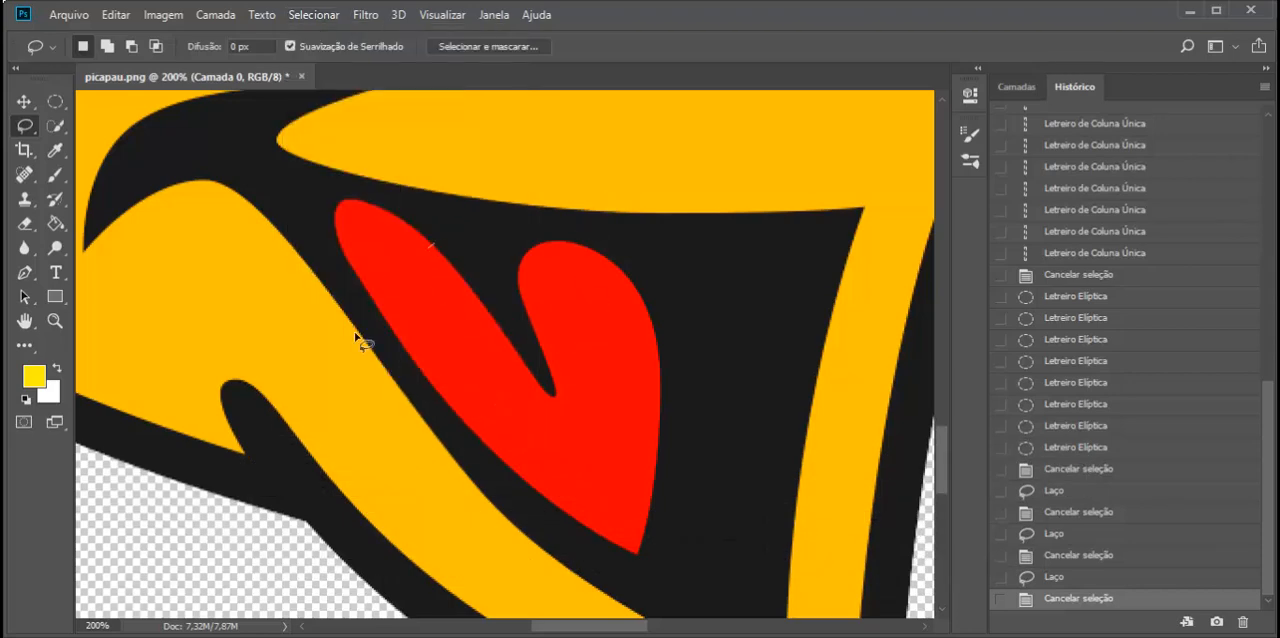
- Draw a freehand Lasso selection across the middle of the tongue and cancel the selection
mouse_move(354, 331)
mouse_down()
mouse_move(631, 376)
mouse_move(571, 274)
mouse_move(468, 236)
mouse_move(435, 245)
mouse_up()
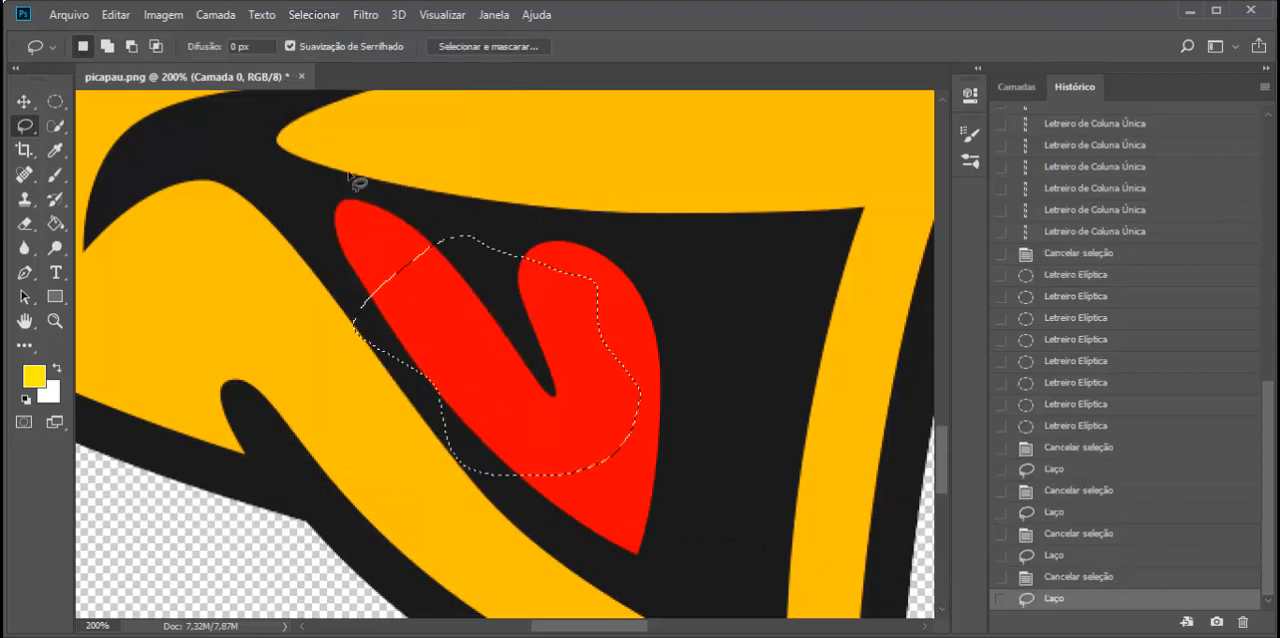
click(314, 16)
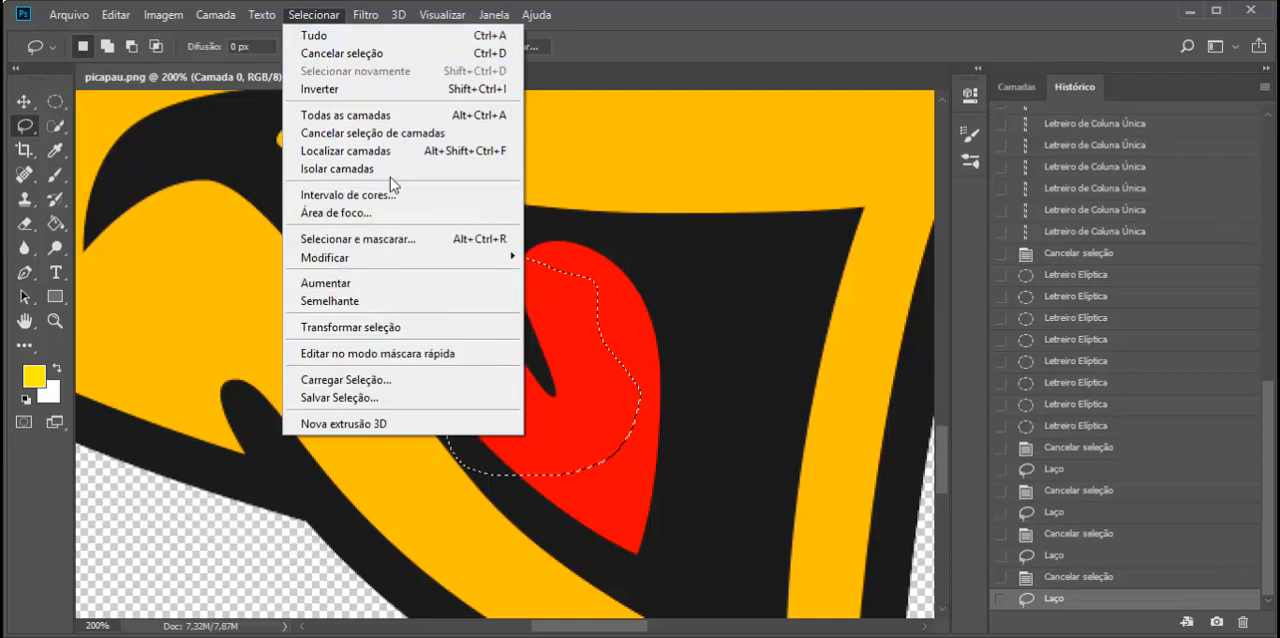
click(405, 56)
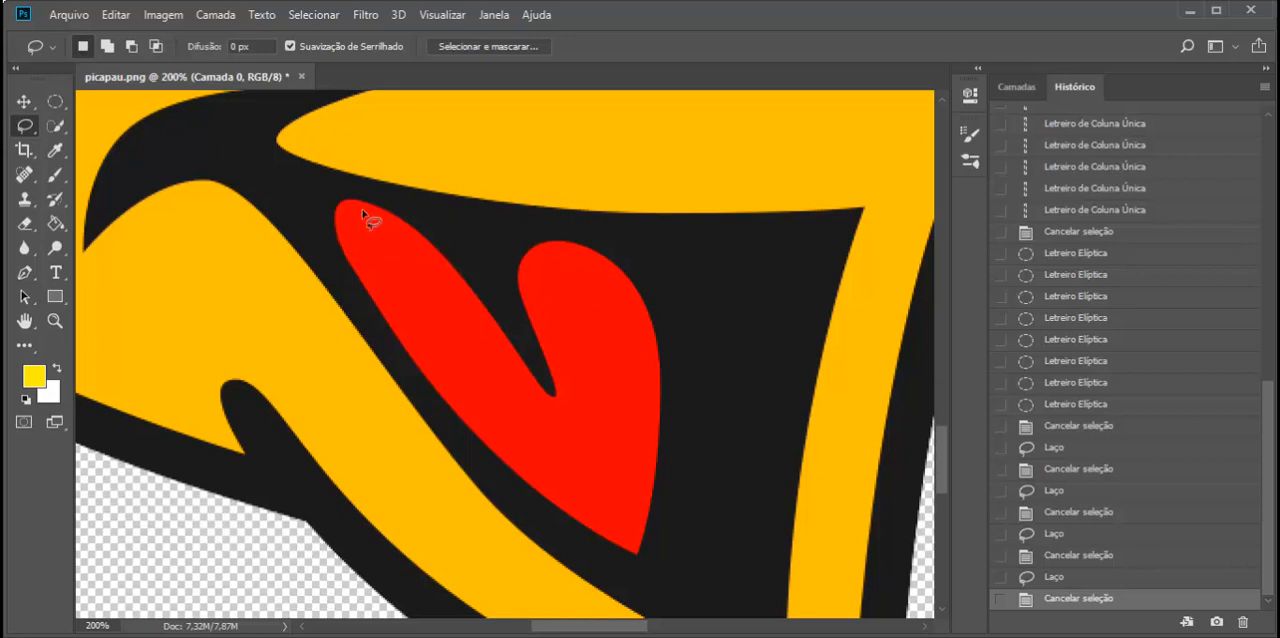
- Trace another freehand Lasso selection around the whole red tongue, including the notch between its lobes, and deselect it
mouse_move(360, 207)
mouse_down()
mouse_move(329, 208)
mouse_move(333, 229)
mouse_move(446, 393)
mouse_move(569, 510)
mouse_move(640, 549)
mouse_move(657, 366)
mouse_move(622, 256)
mouse_move(551, 229)
mouse_move(520, 312)
mouse_move(554, 380)
mouse_move(453, 231)
mouse_move(352, 200)
mouse_up()
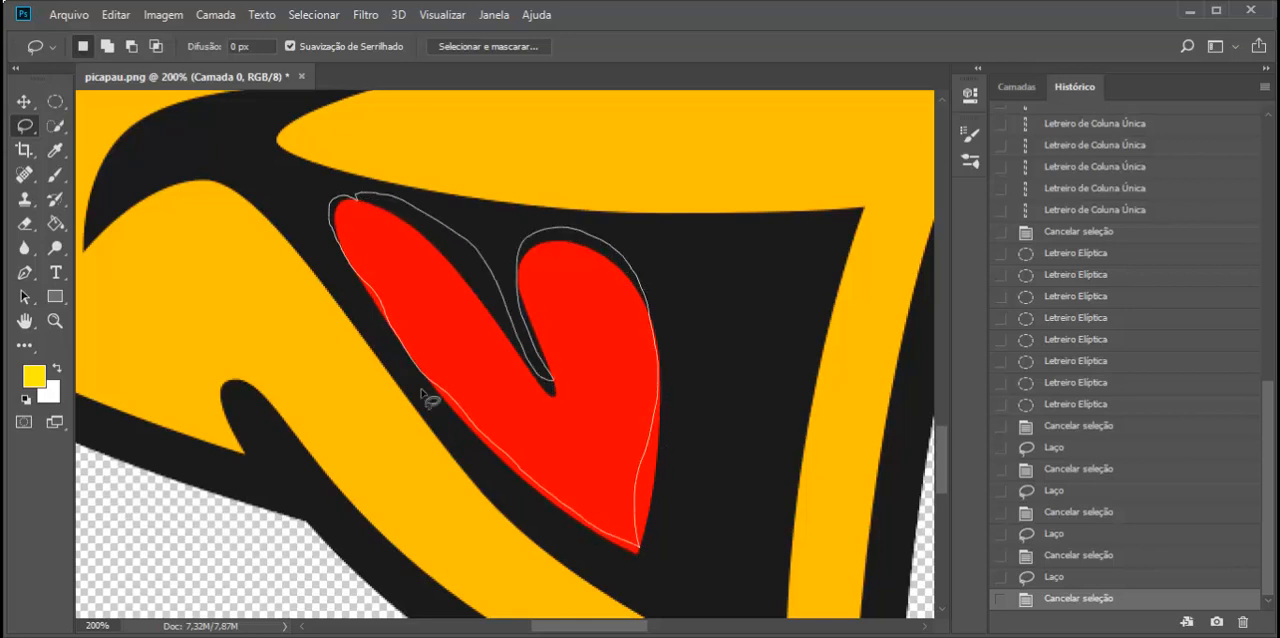
drag(422, 394, 450, 436)
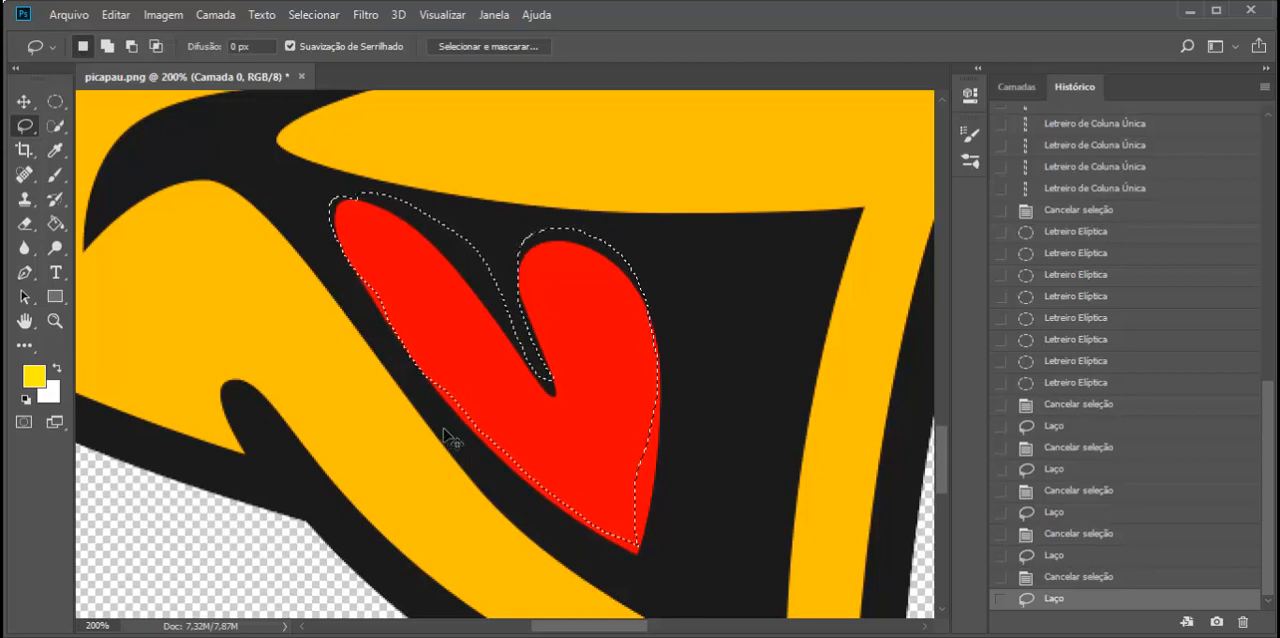
click(443, 436)
- Start a Polygonal Lasso outline at the tongue's upper-left tip and place points along the upper edge of its left lobe
right_click(25, 127)
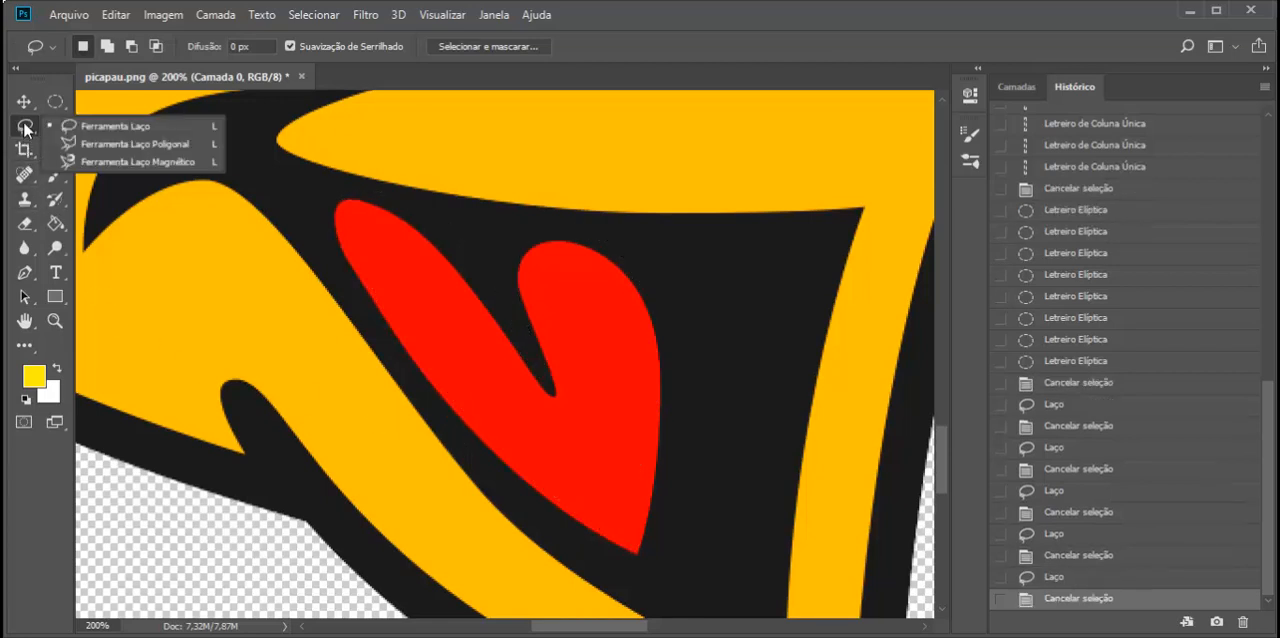
click(122, 146)
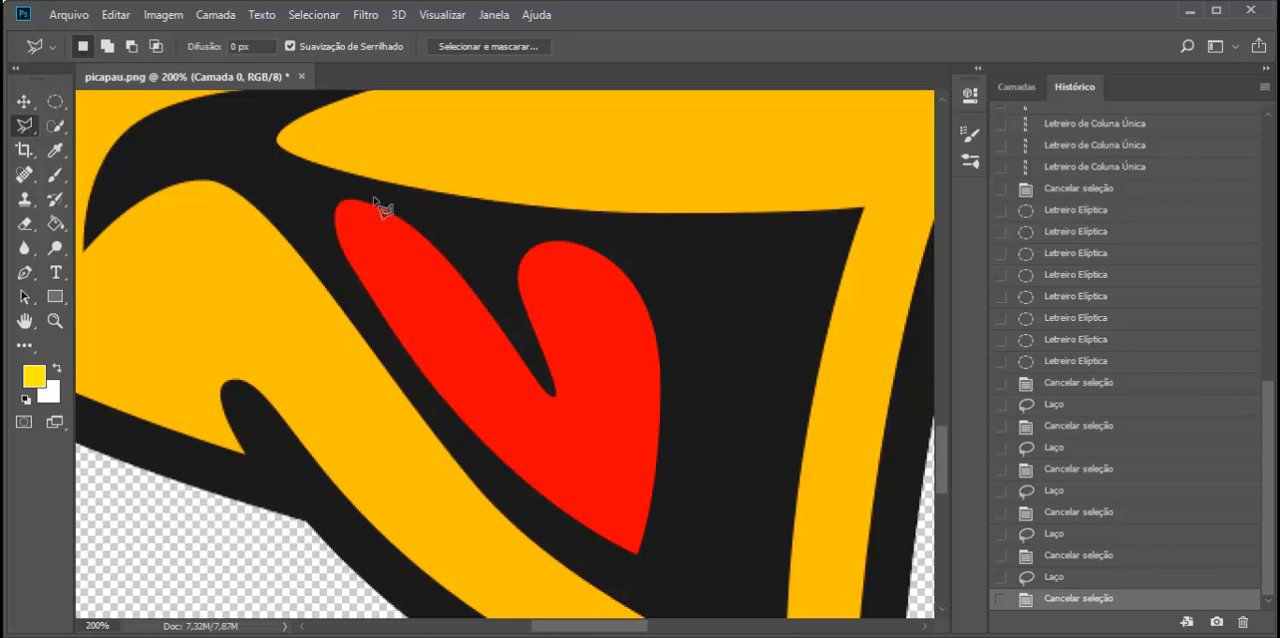
click(340, 201)
click(354, 200)
click(368, 205)
click(403, 218)
click(458, 271)
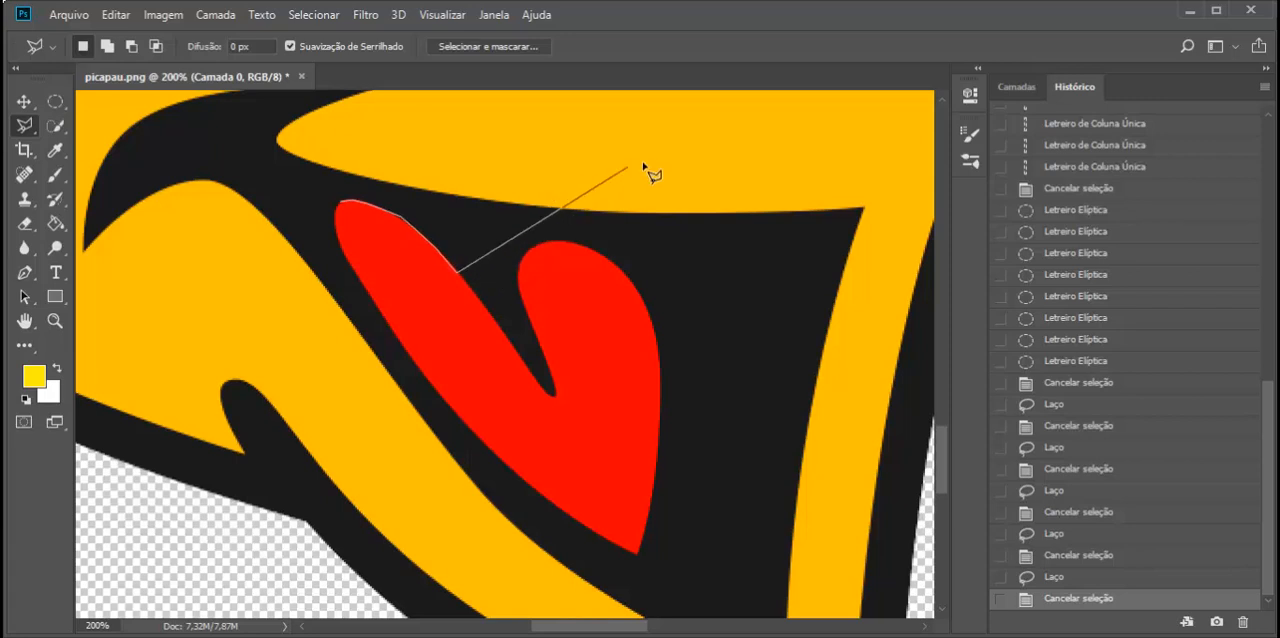
- Place a stray polygon point in the yellow area above the tongue and remove the most recent points of the outline
click(467, 118)
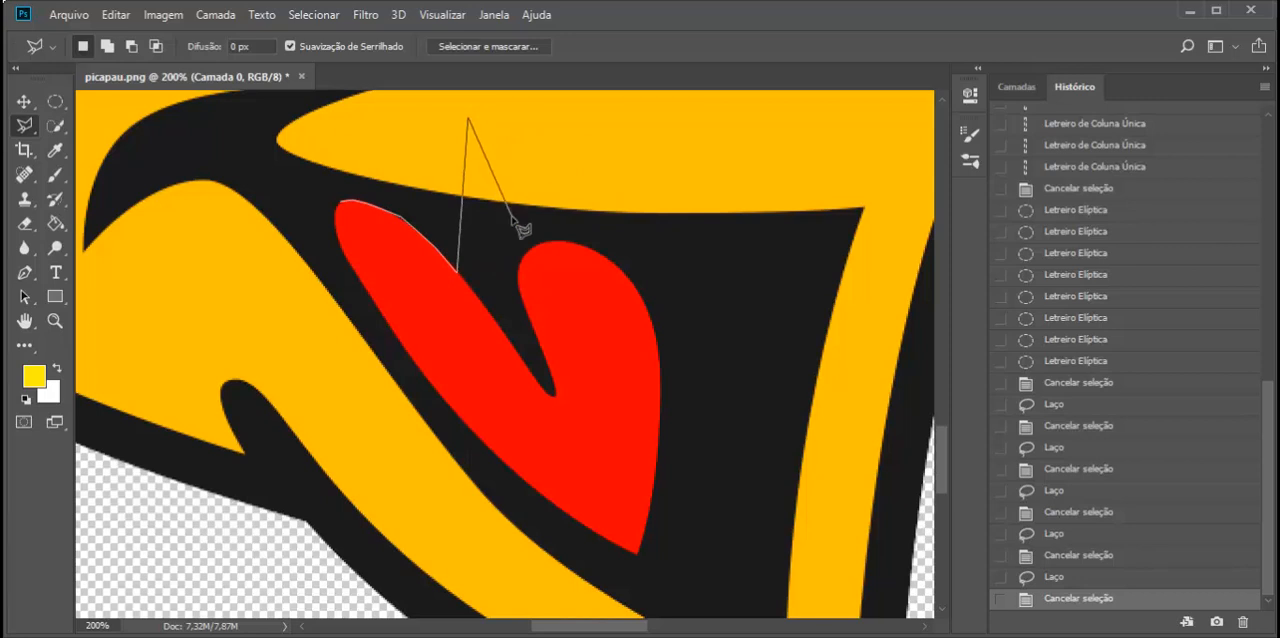
key(BackSpace)
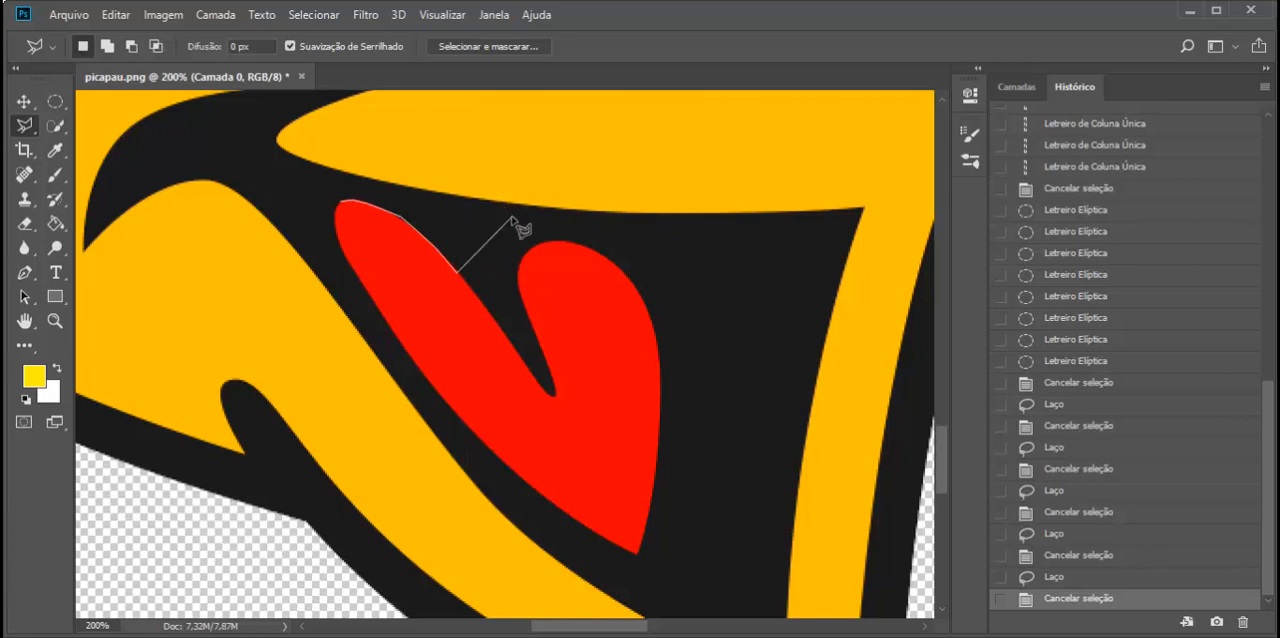
key(BackSpace)
- Continue the polygonal outline into the tongue's notch, removing a misplaced point, and close the selection at its starting point
click(461, 278)
click(476, 335)
key(BackSpace)
click(552, 398)
click(545, 350)
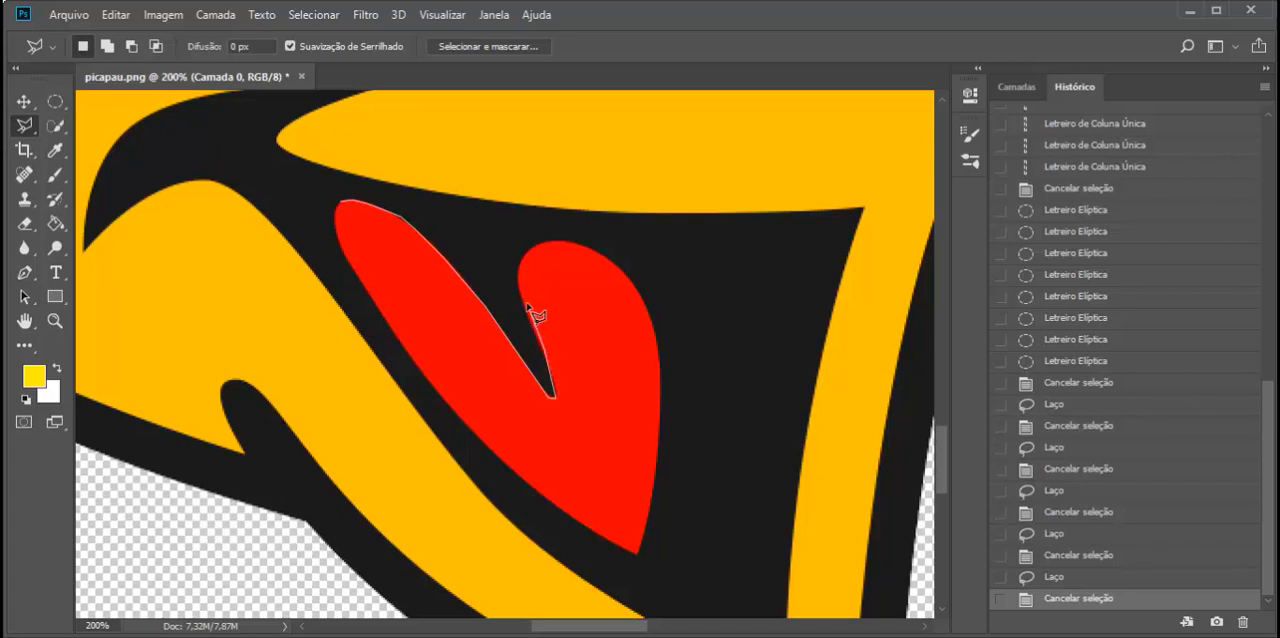
click(339, 206)
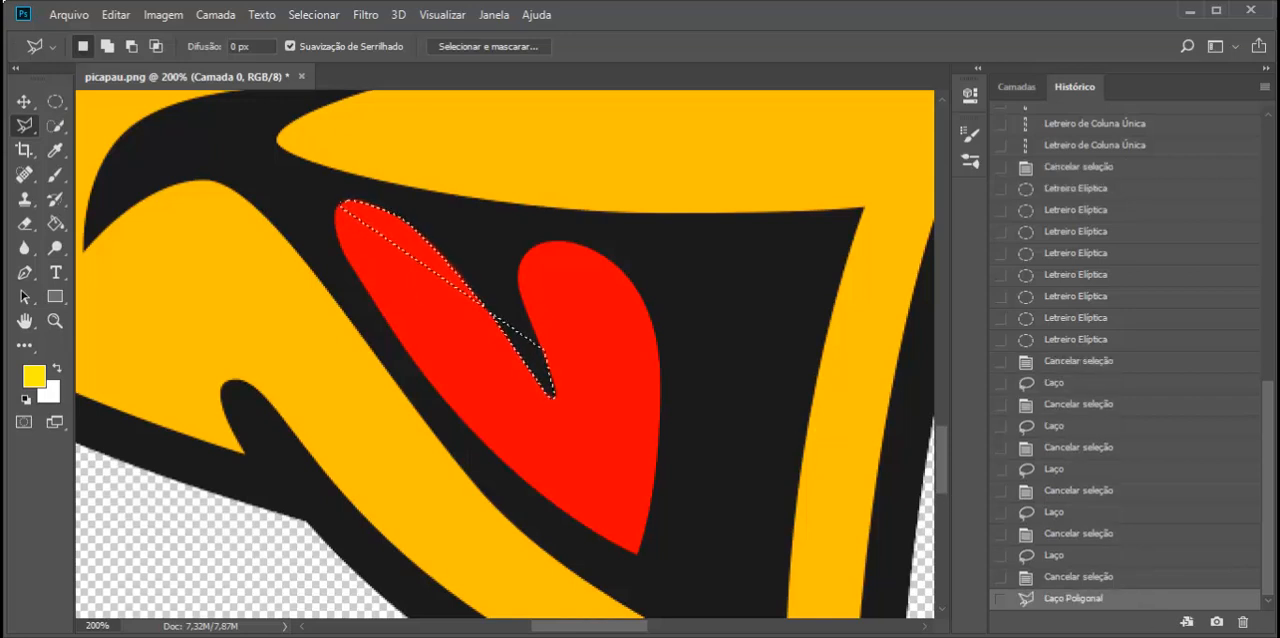